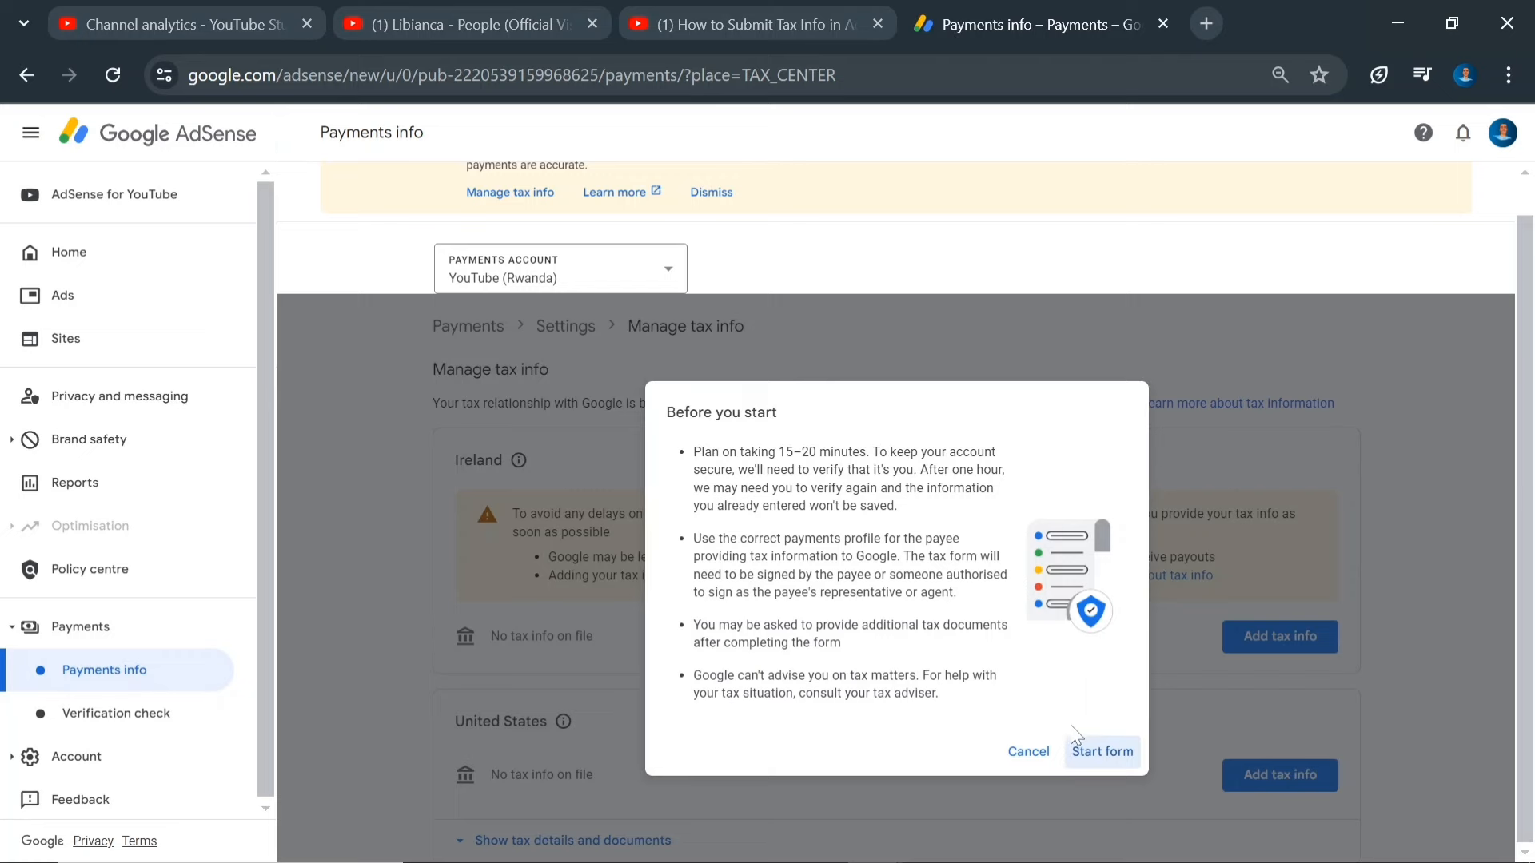
- Start the United States tax info form and verify the account by entering the account password
left_click(1119, 764)
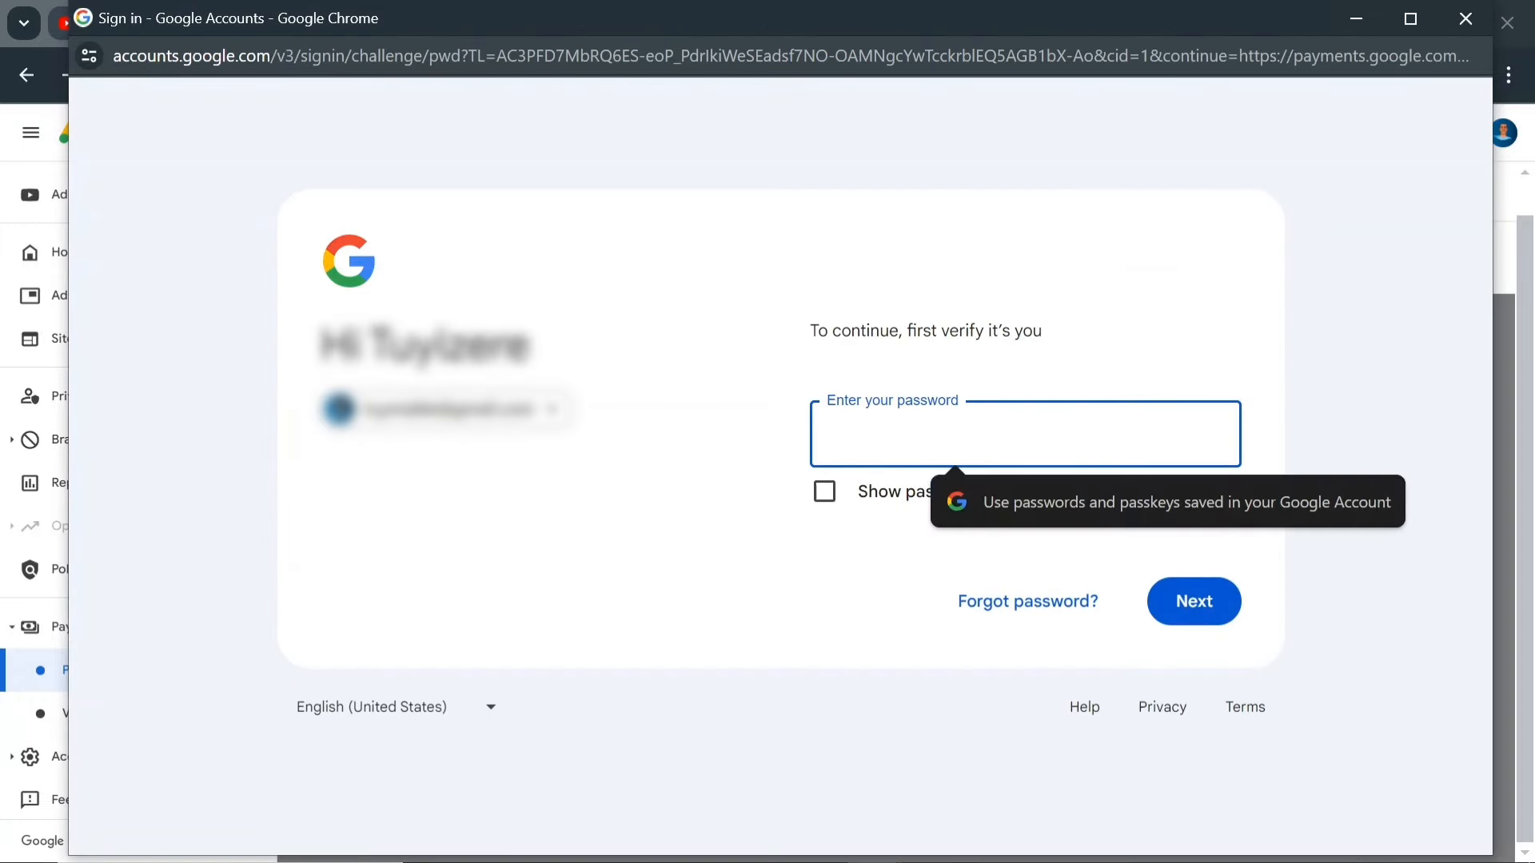
type("••••••••••••")
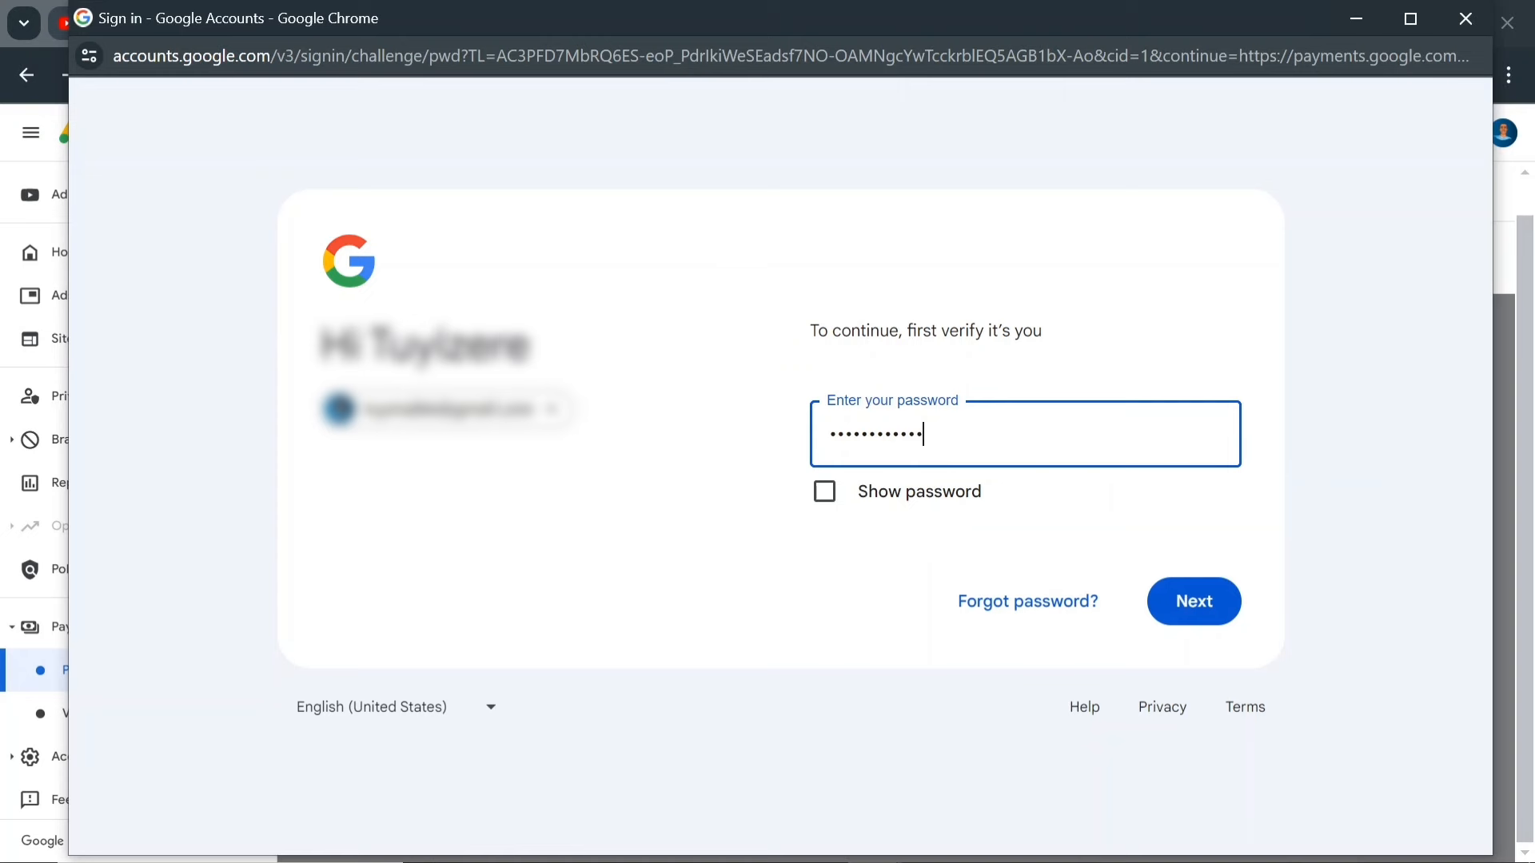
key("Return")
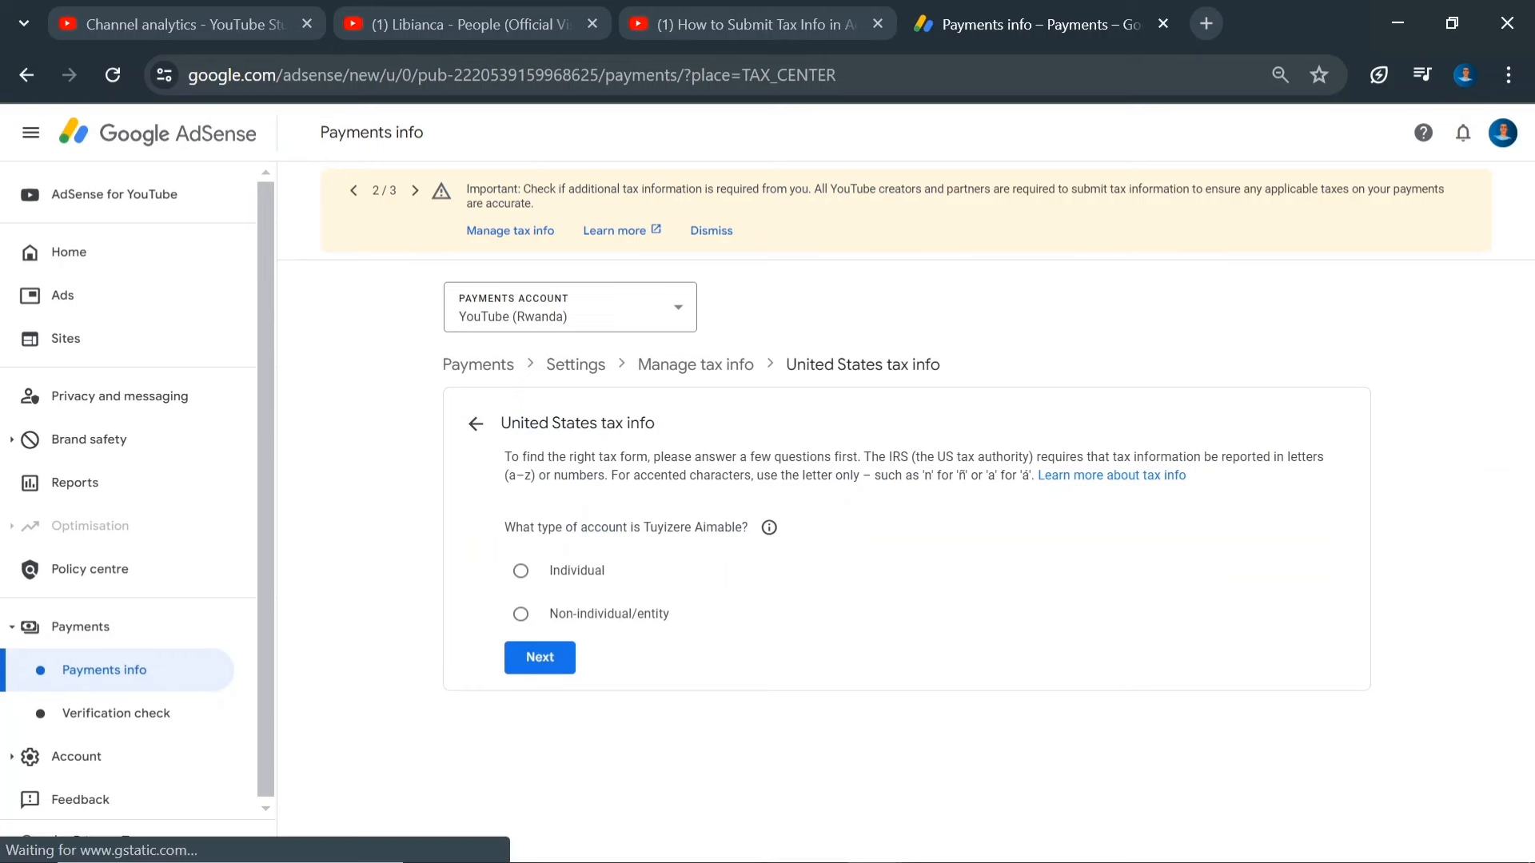
- Identify the payee as an individual who is not a US citizen or resident, and start the W-8BEN form
left_click(521, 570)
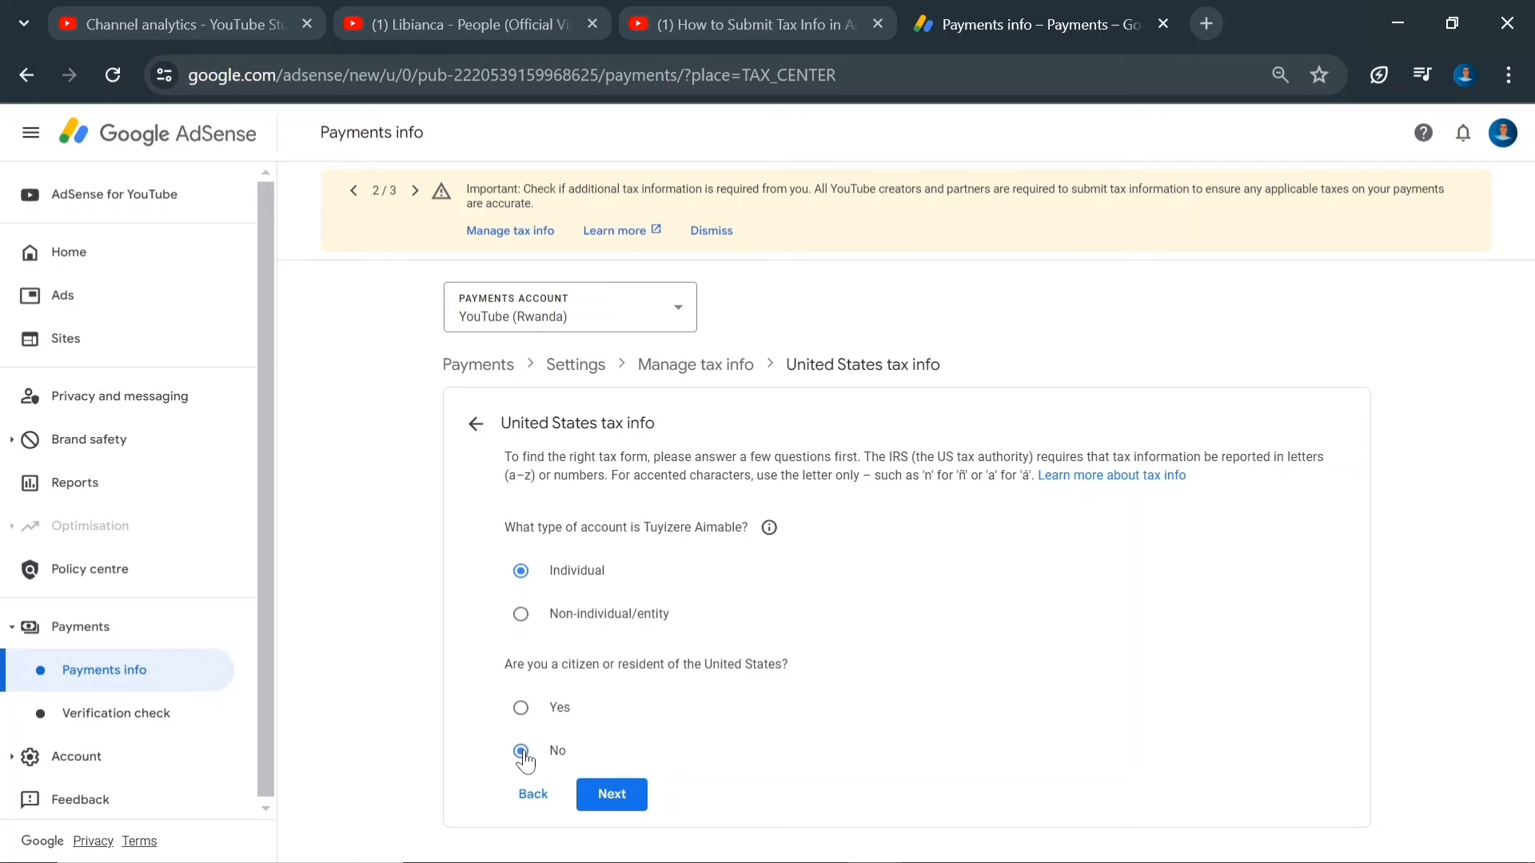
left_click(623, 800)
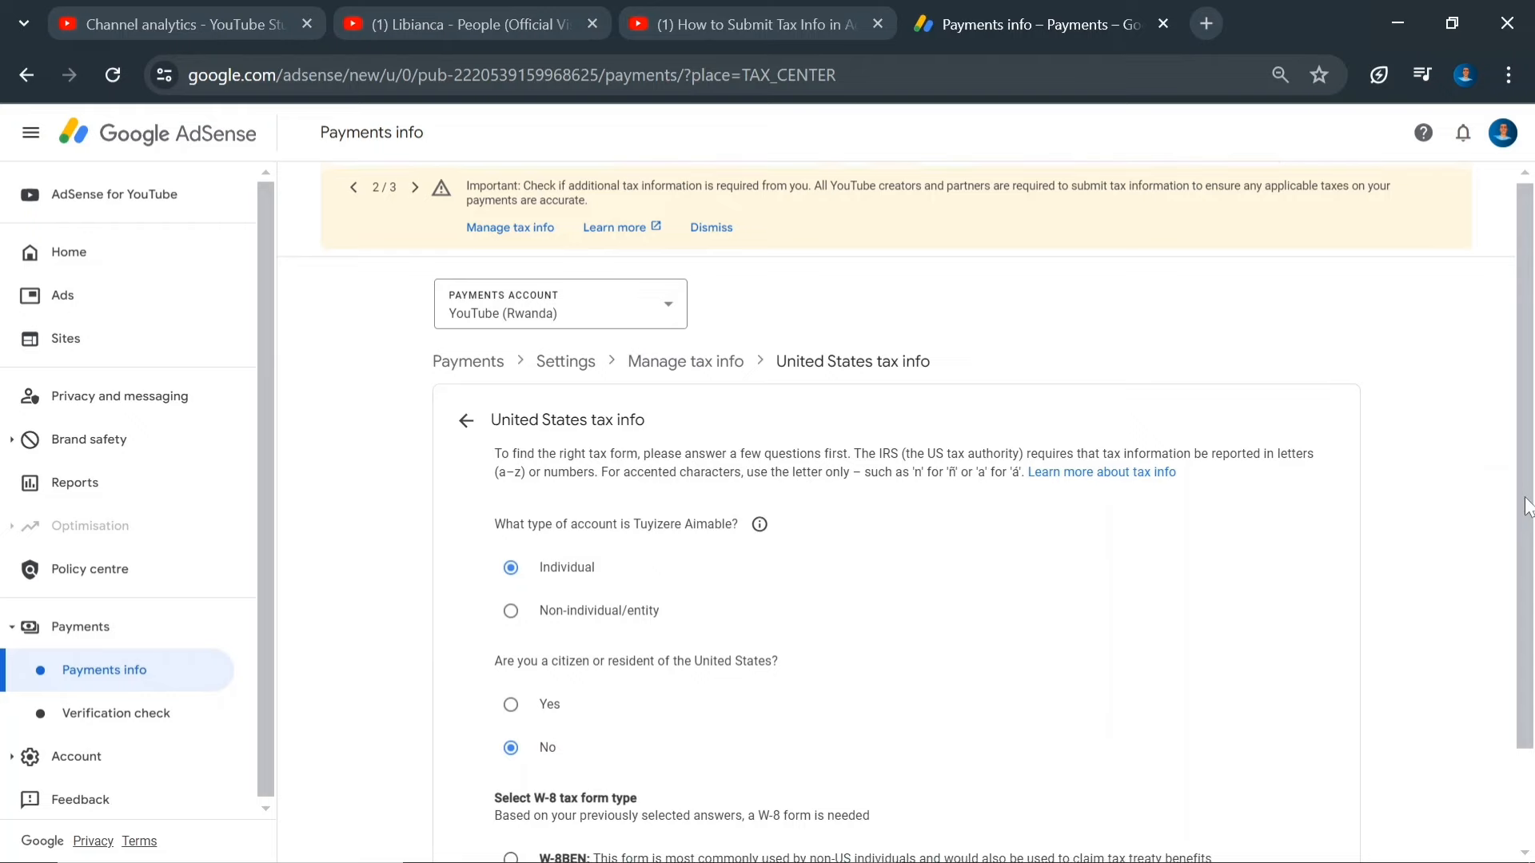
left_click_drag(1527, 494, 1531, 614)
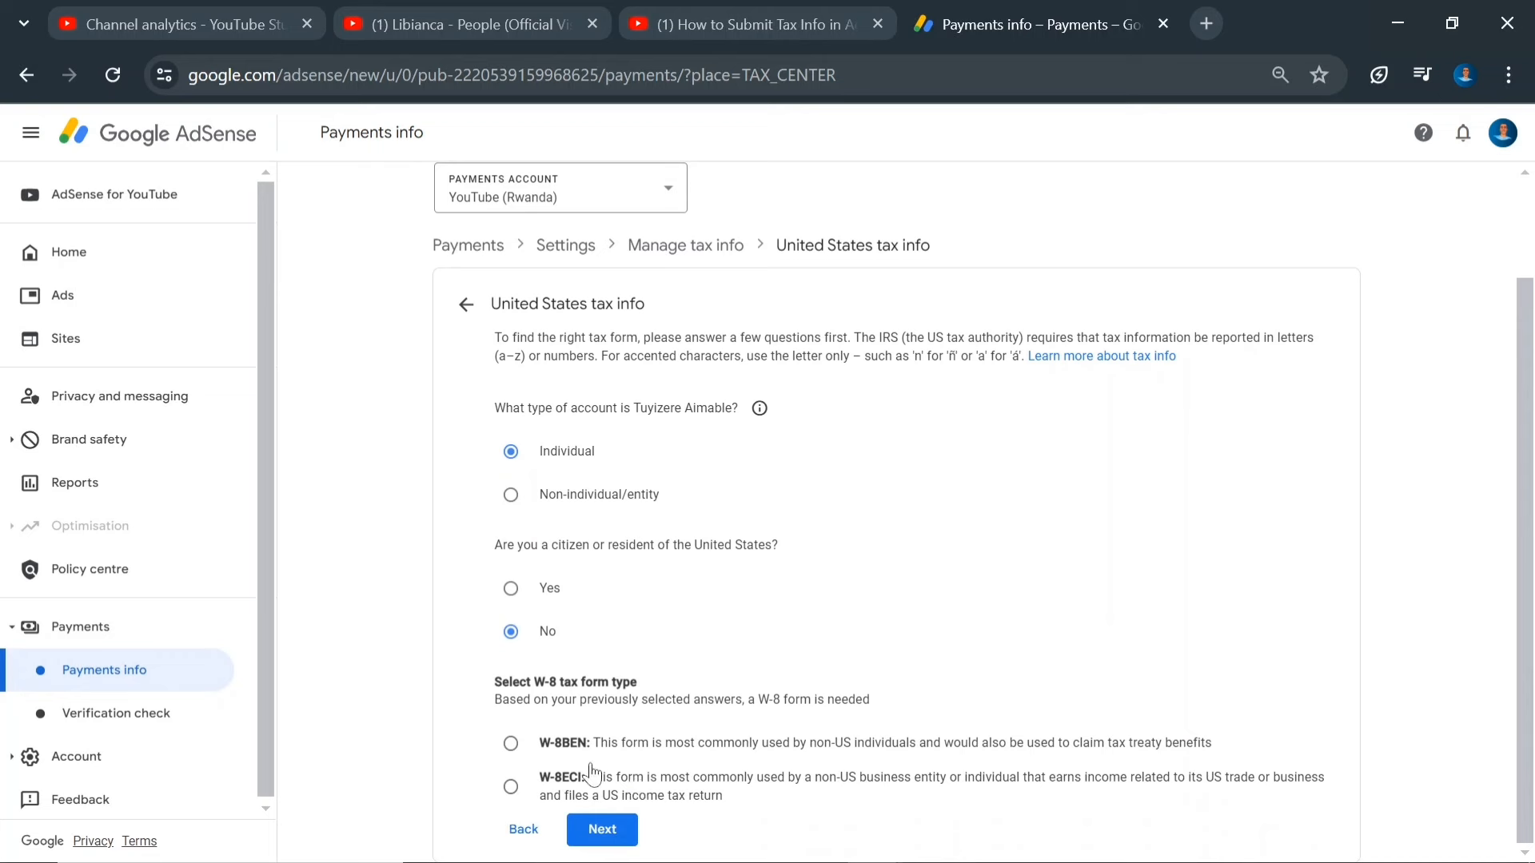
left_click(510, 745)
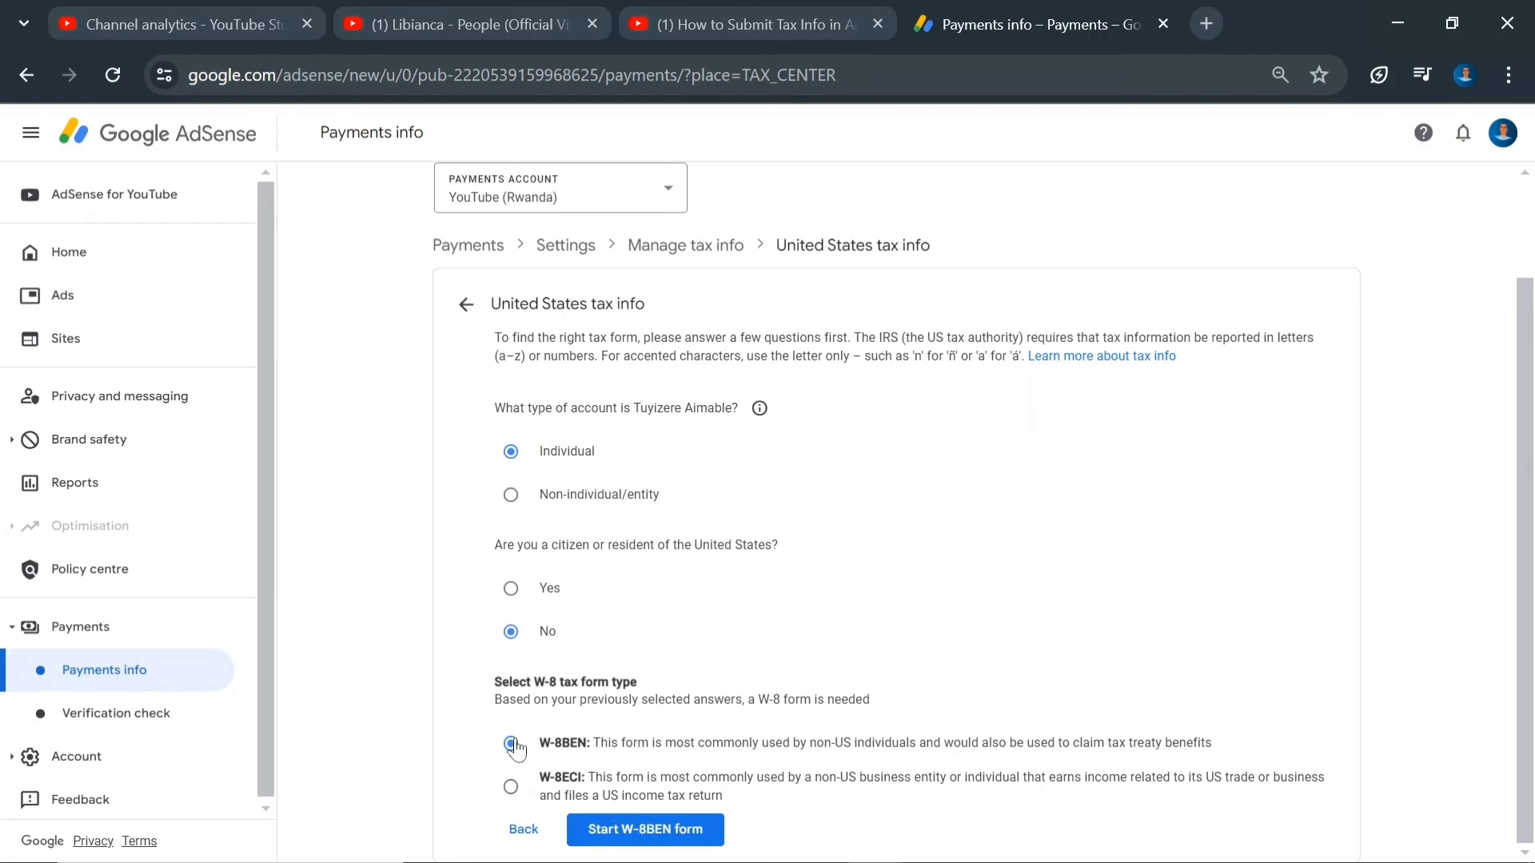
left_click(659, 831)
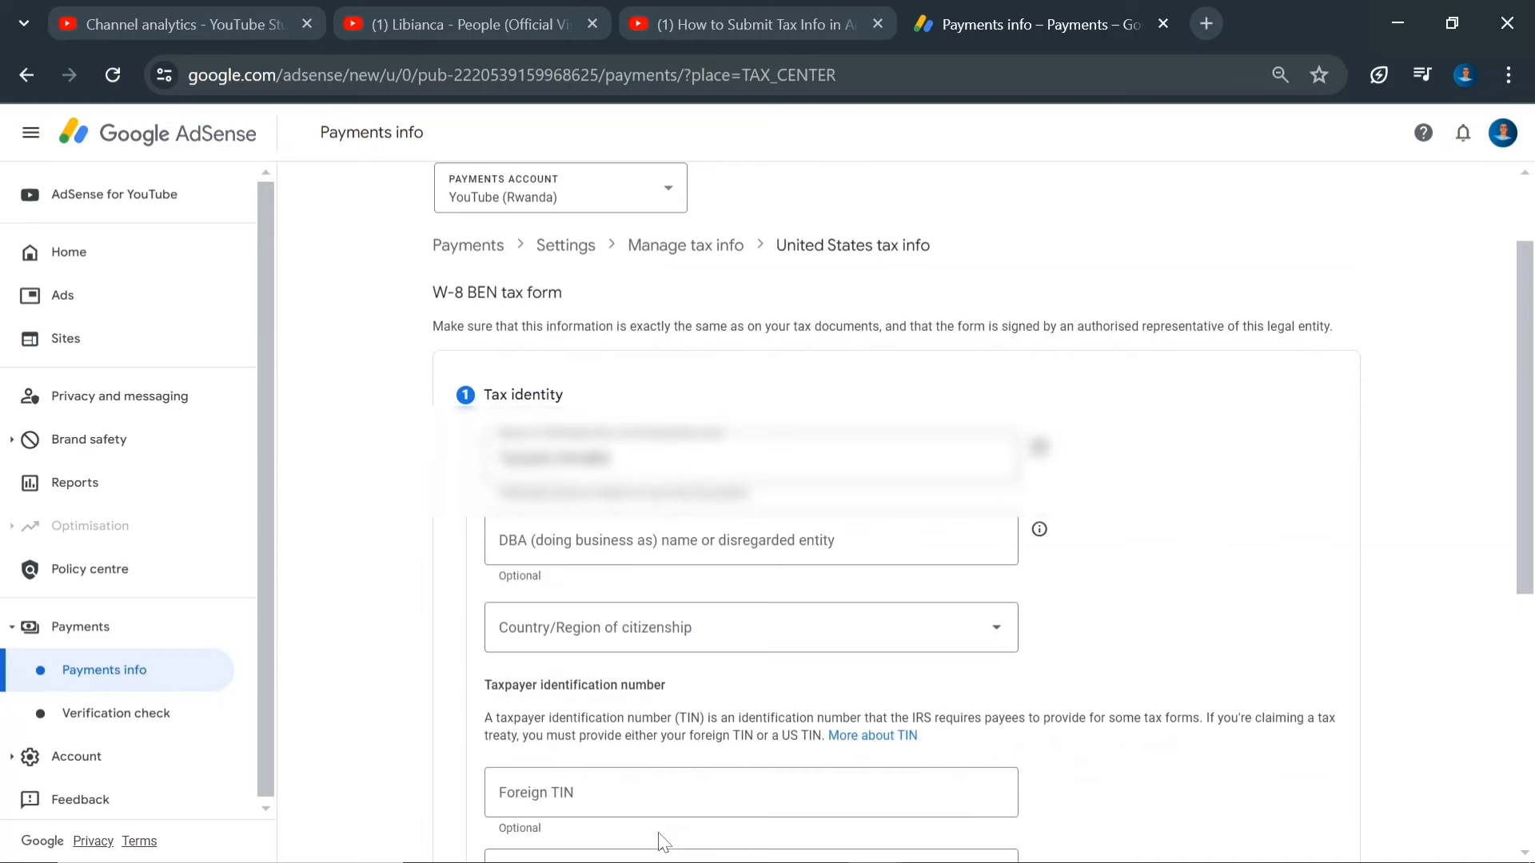
- Set the country of citizenship to Rwanda in the tax identity section
left_click(719, 627)
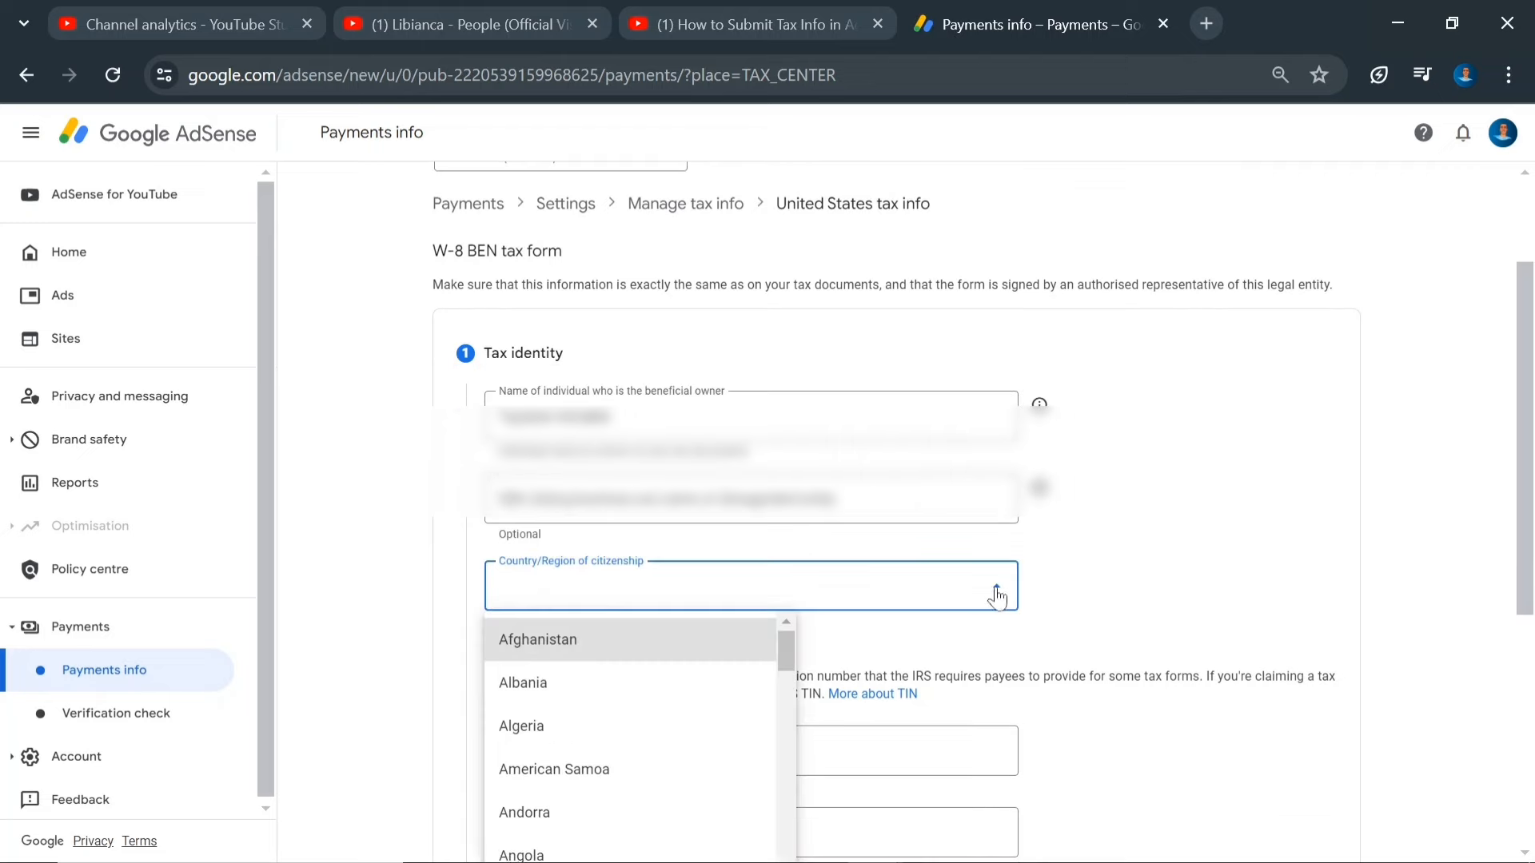
left_click_drag(788, 646, 783, 747)
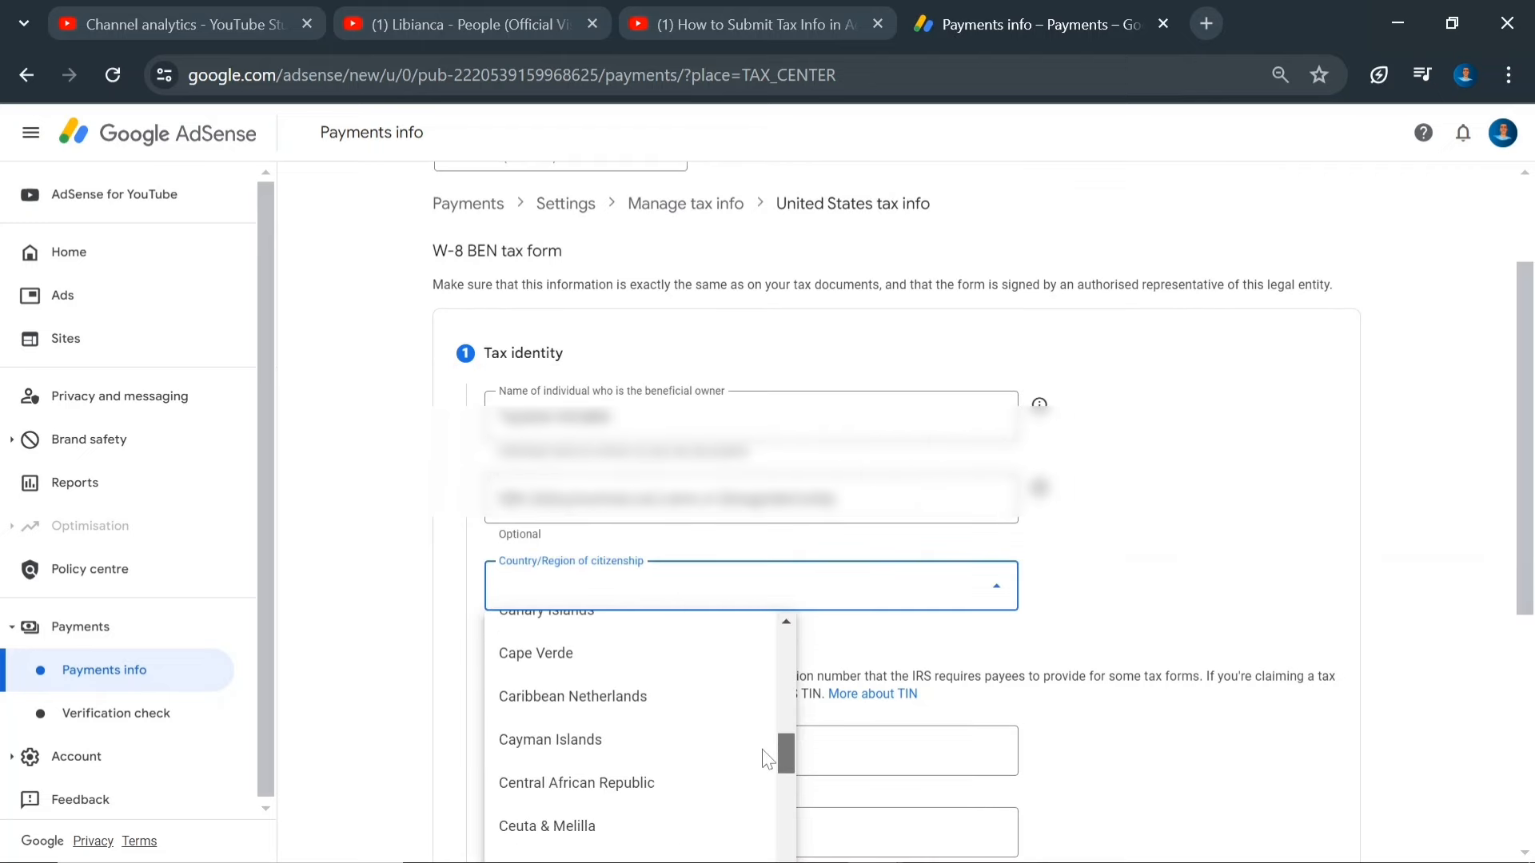
left_click_drag(1528, 380, 1530, 520)
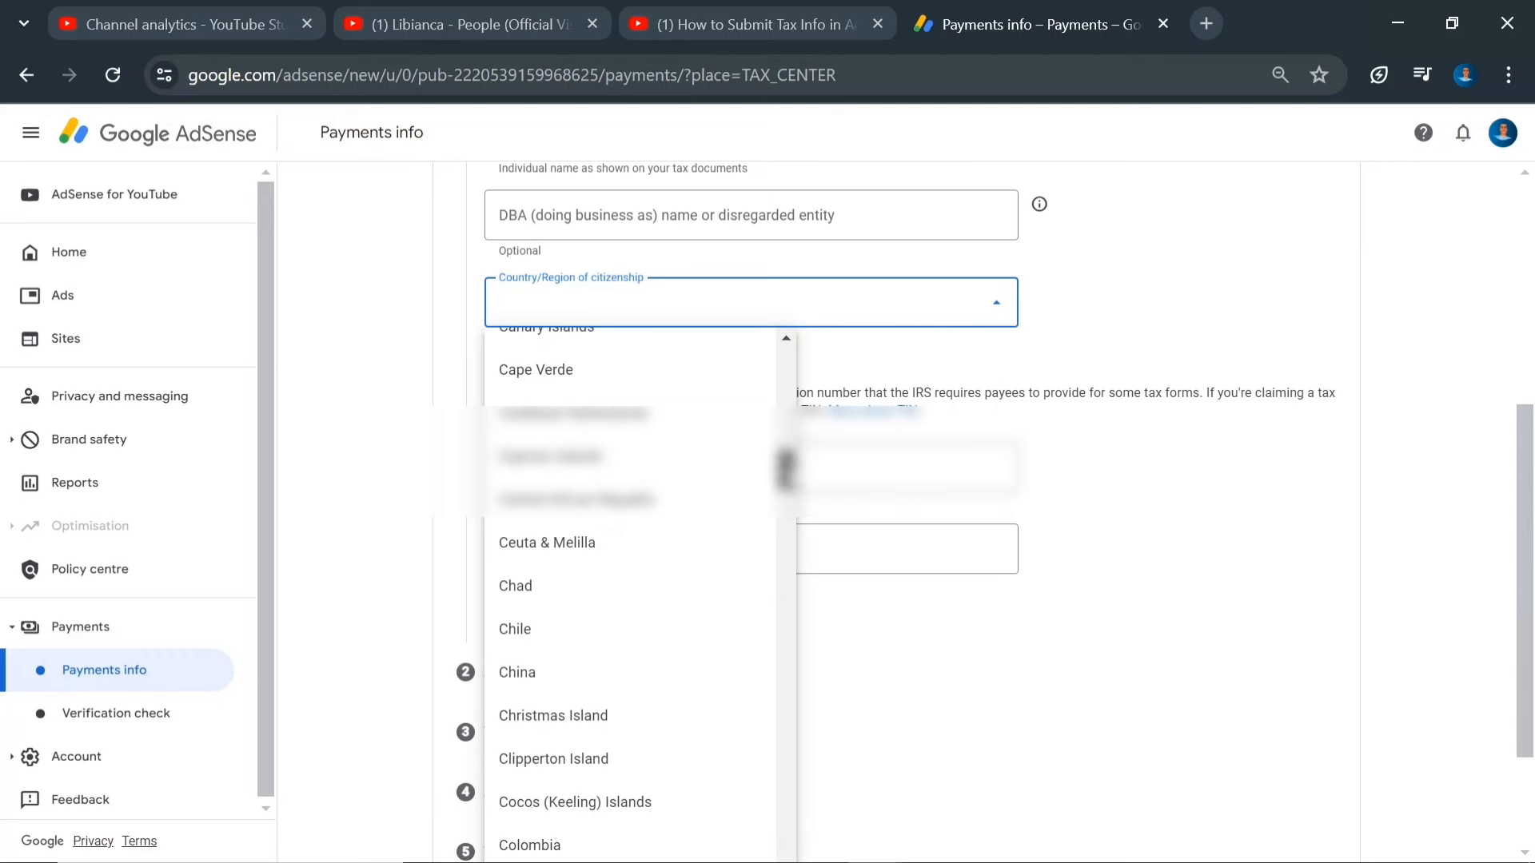
left_click_drag(786, 476, 747, 815)
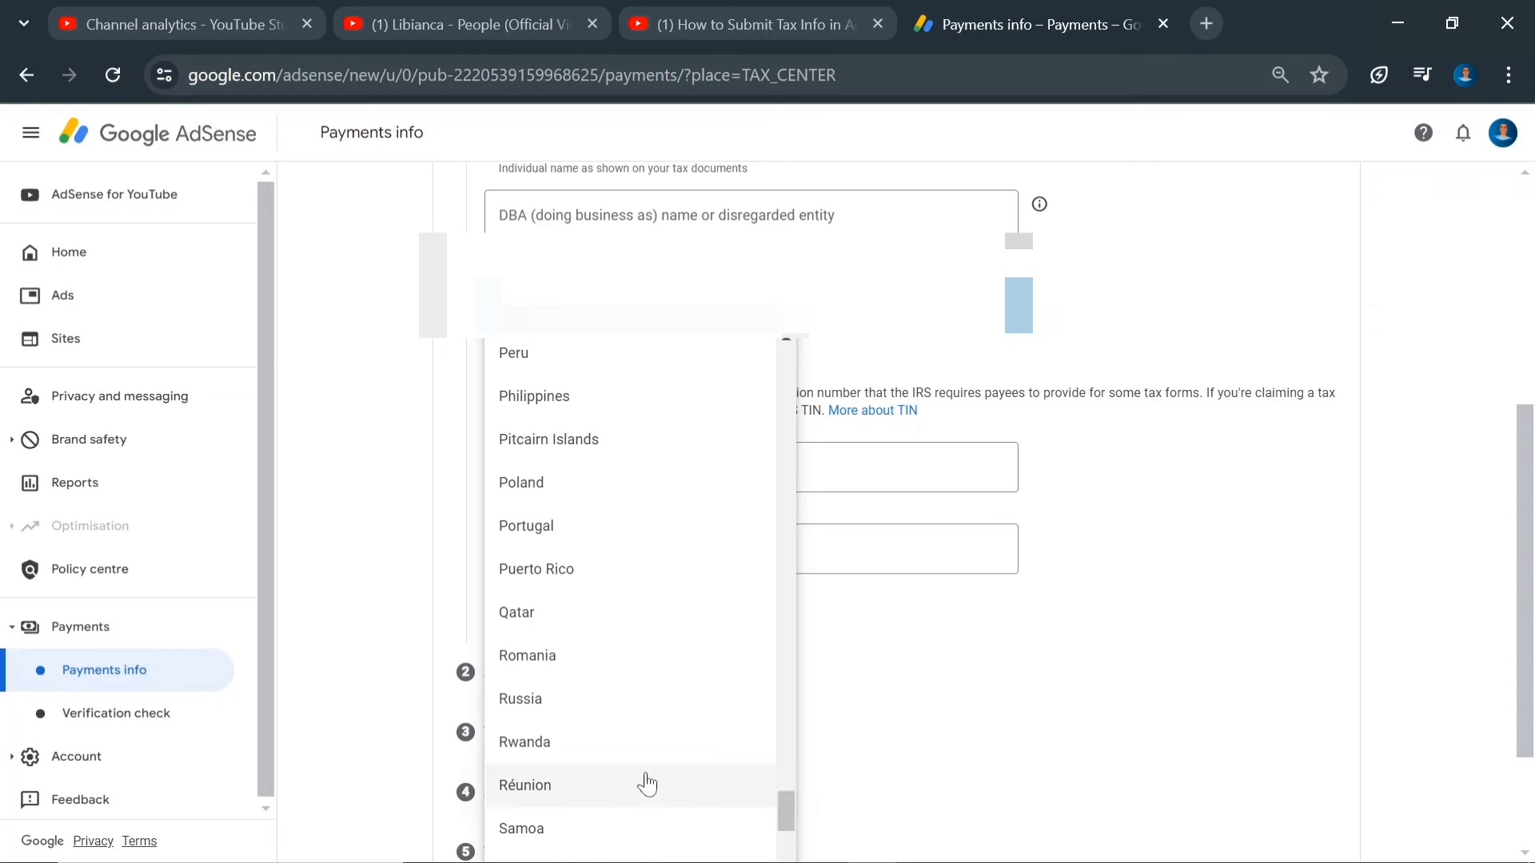
left_click(594, 744)
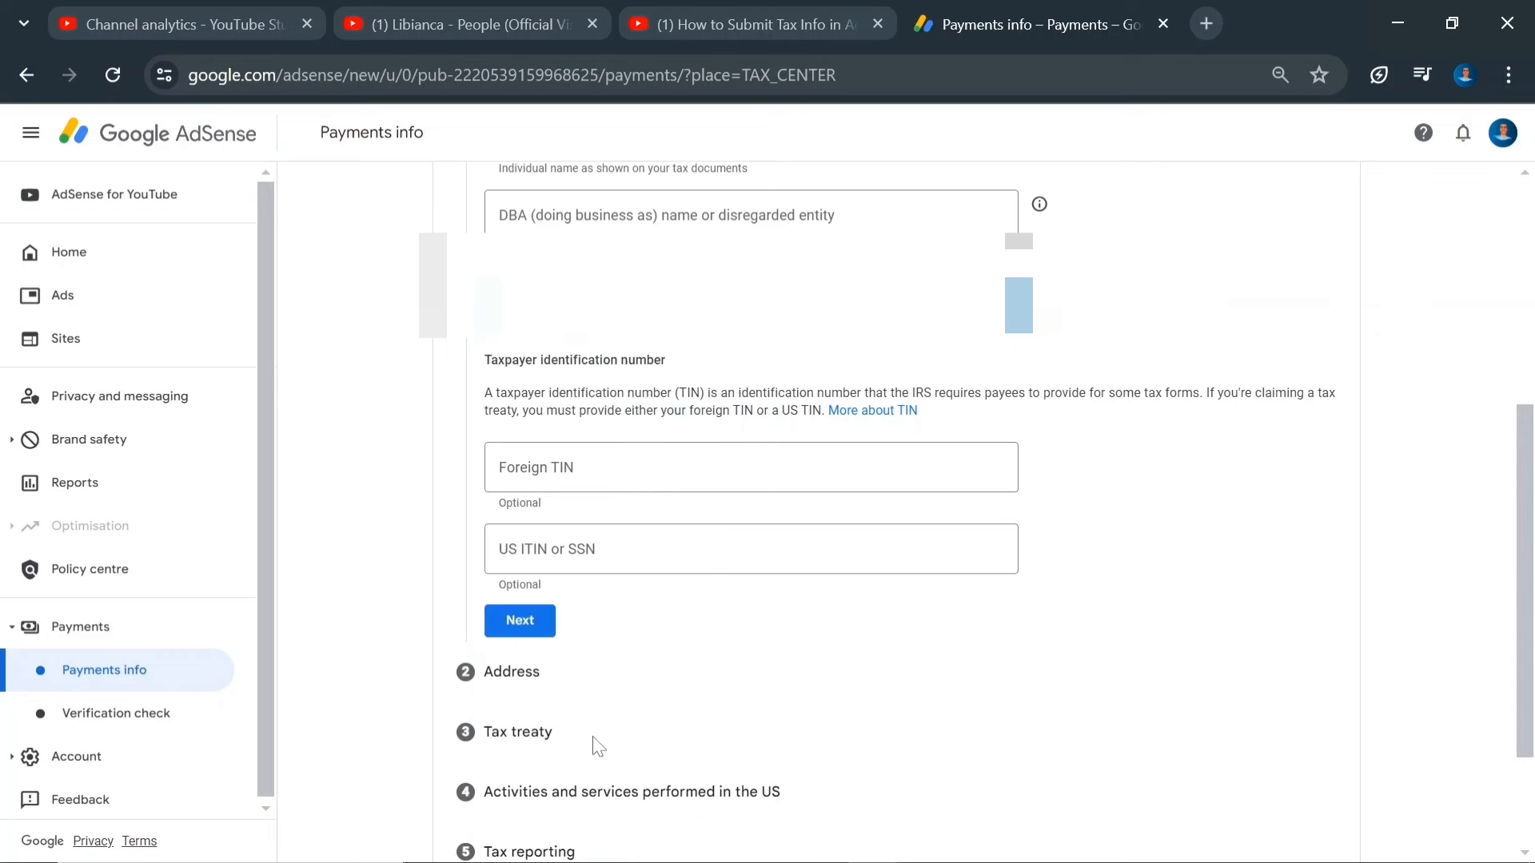
- Complete the tax identity section without a taxpayer number, and the address section with the postal address same as the permanent residence address
scroll(635, 659, "up", 2)
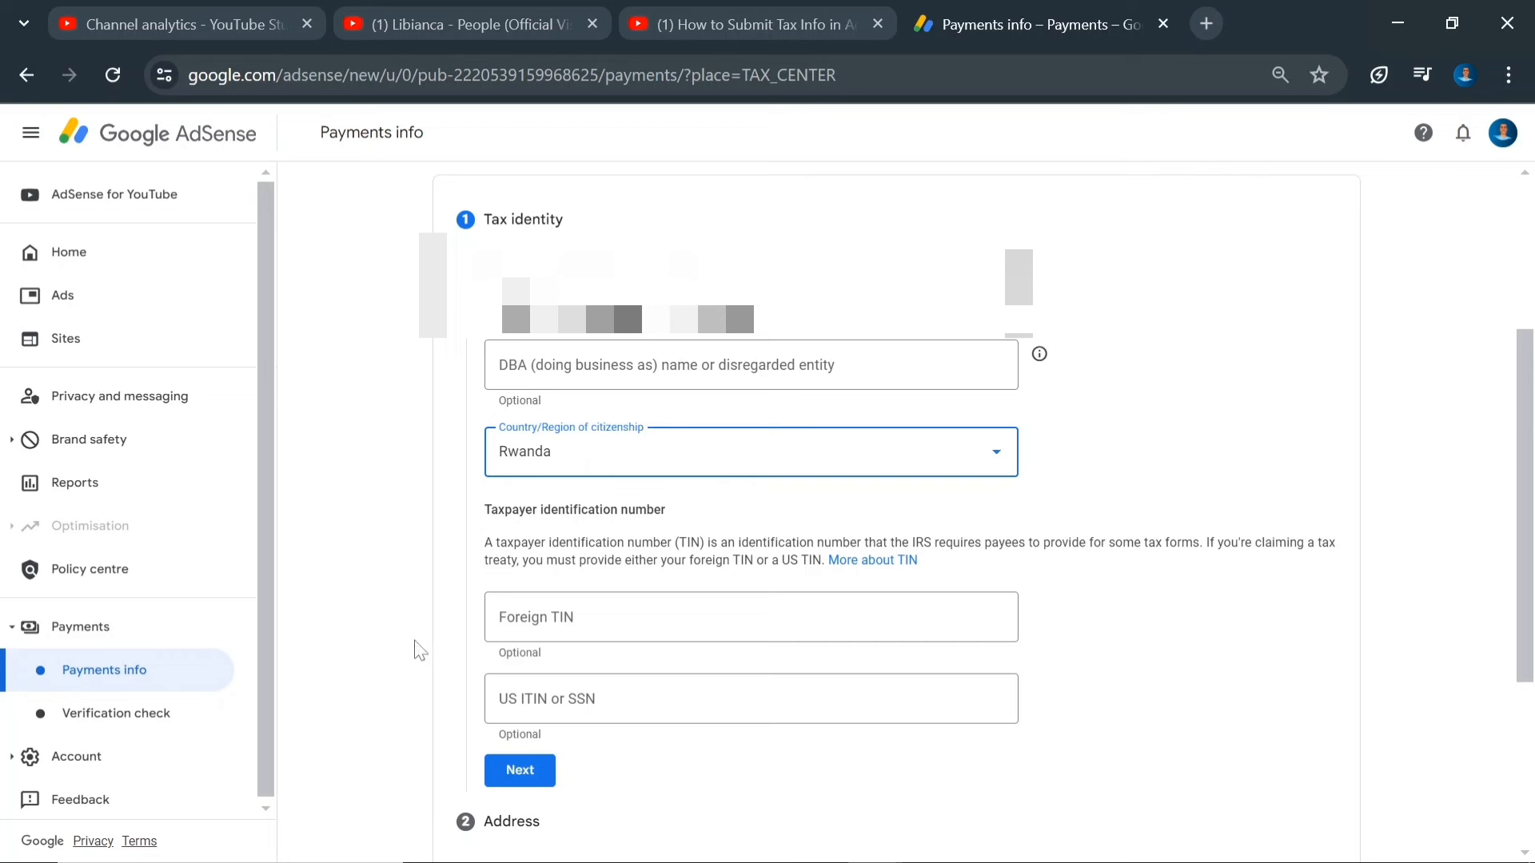
left_click(533, 780)
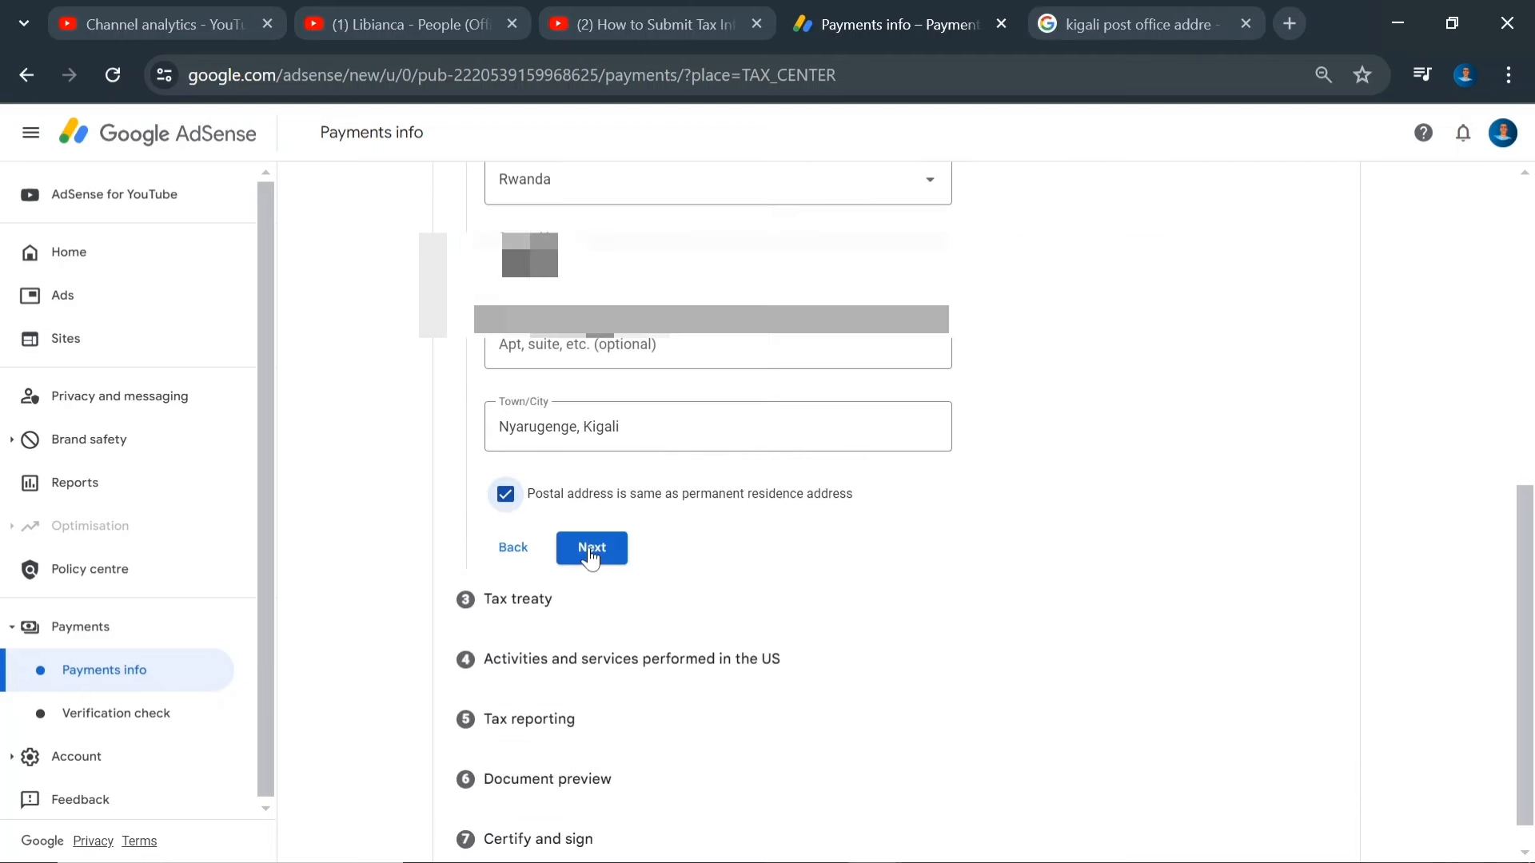
left_click_drag(1526, 569, 1523, 528)
left_click(601, 631)
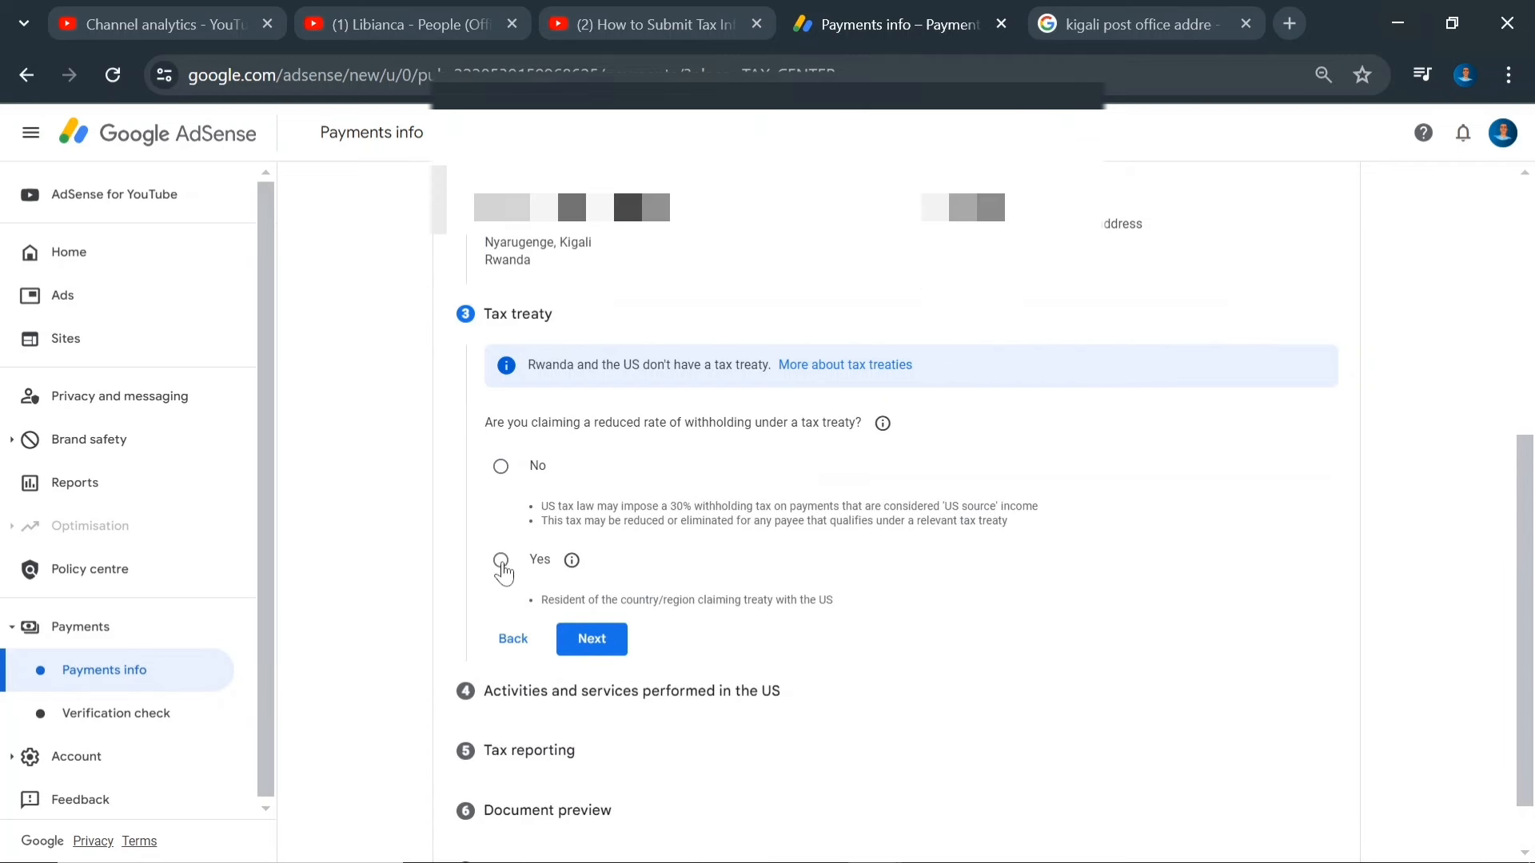
left_click(500, 560)
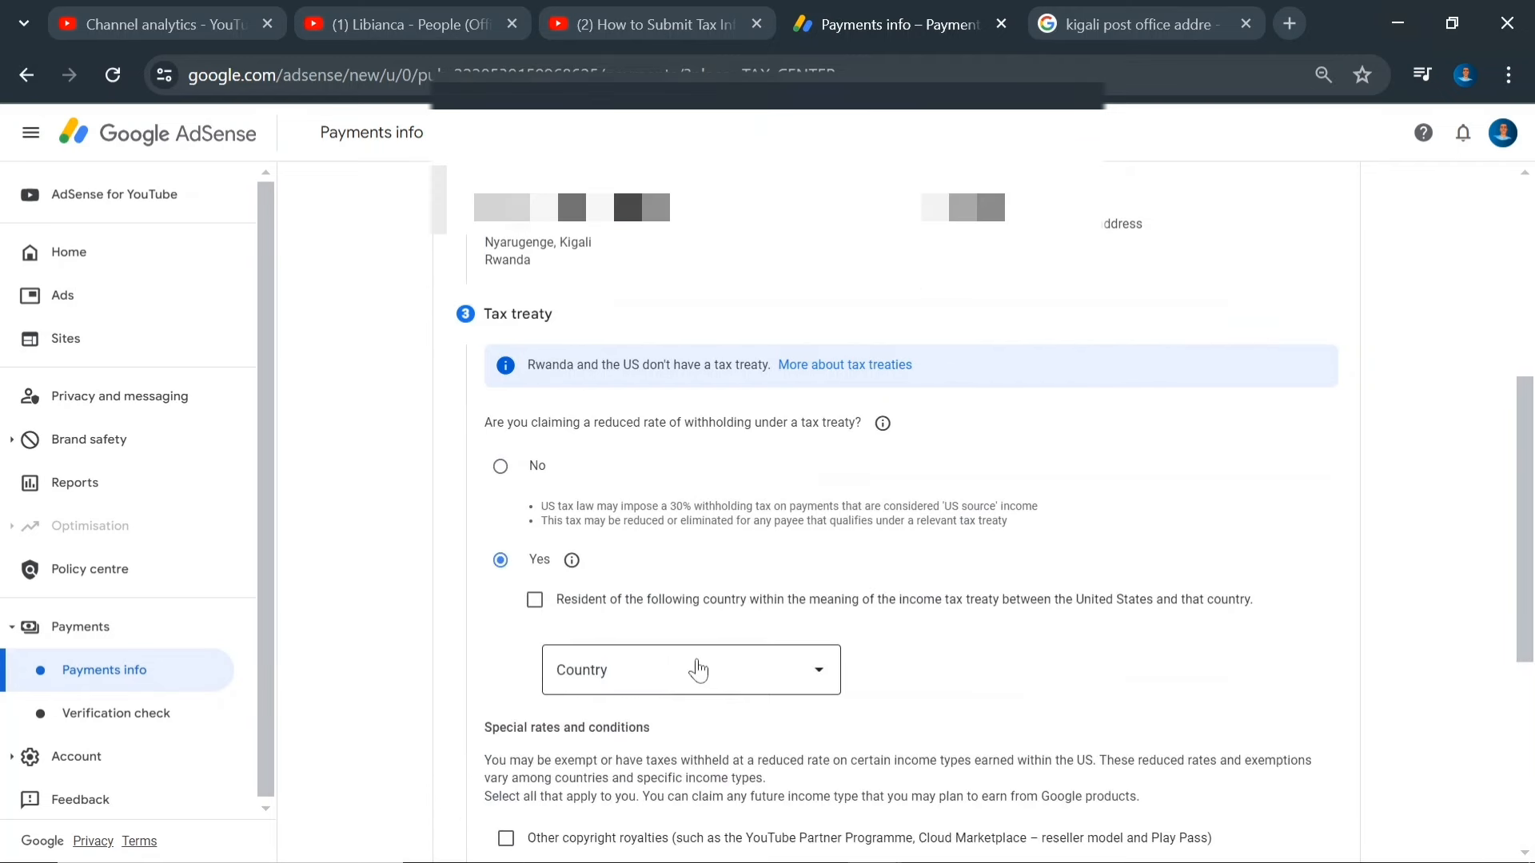
left_click(817, 678)
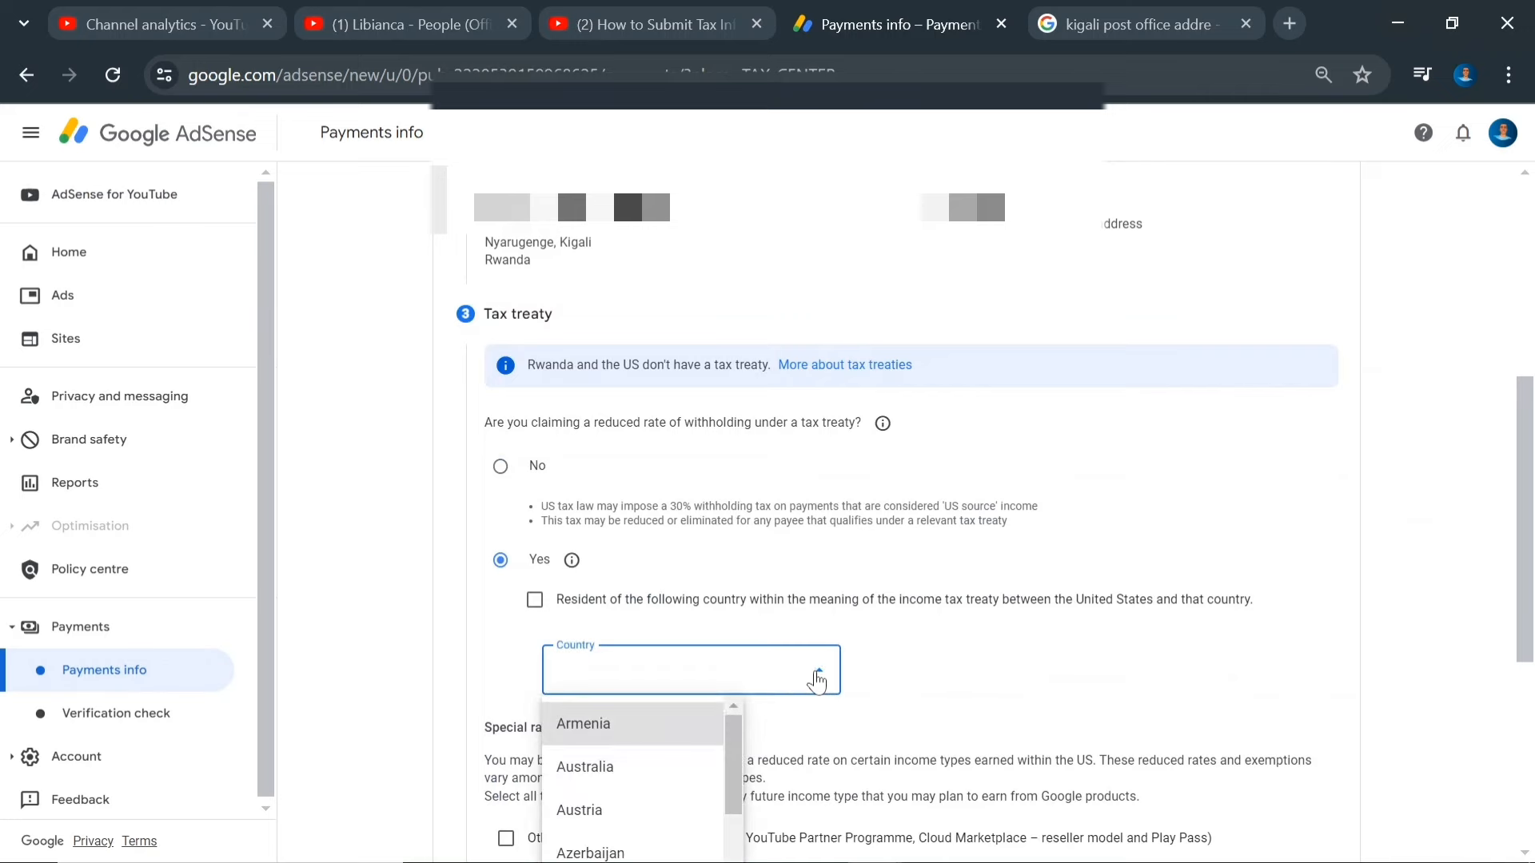
left_click_drag(1528, 577, 1534, 700)
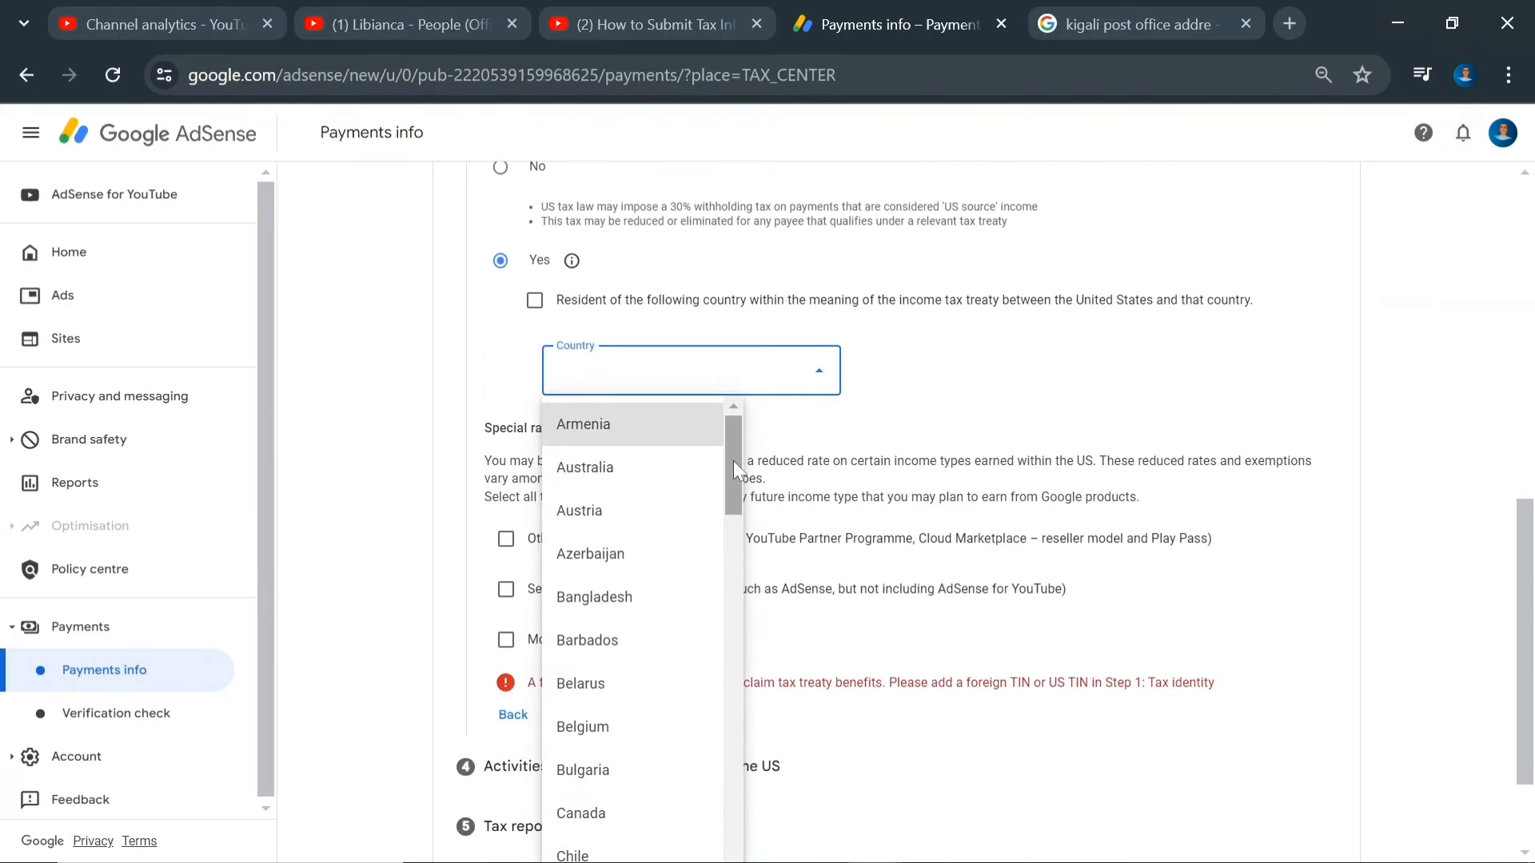
left_click_drag(737, 451, 749, 810)
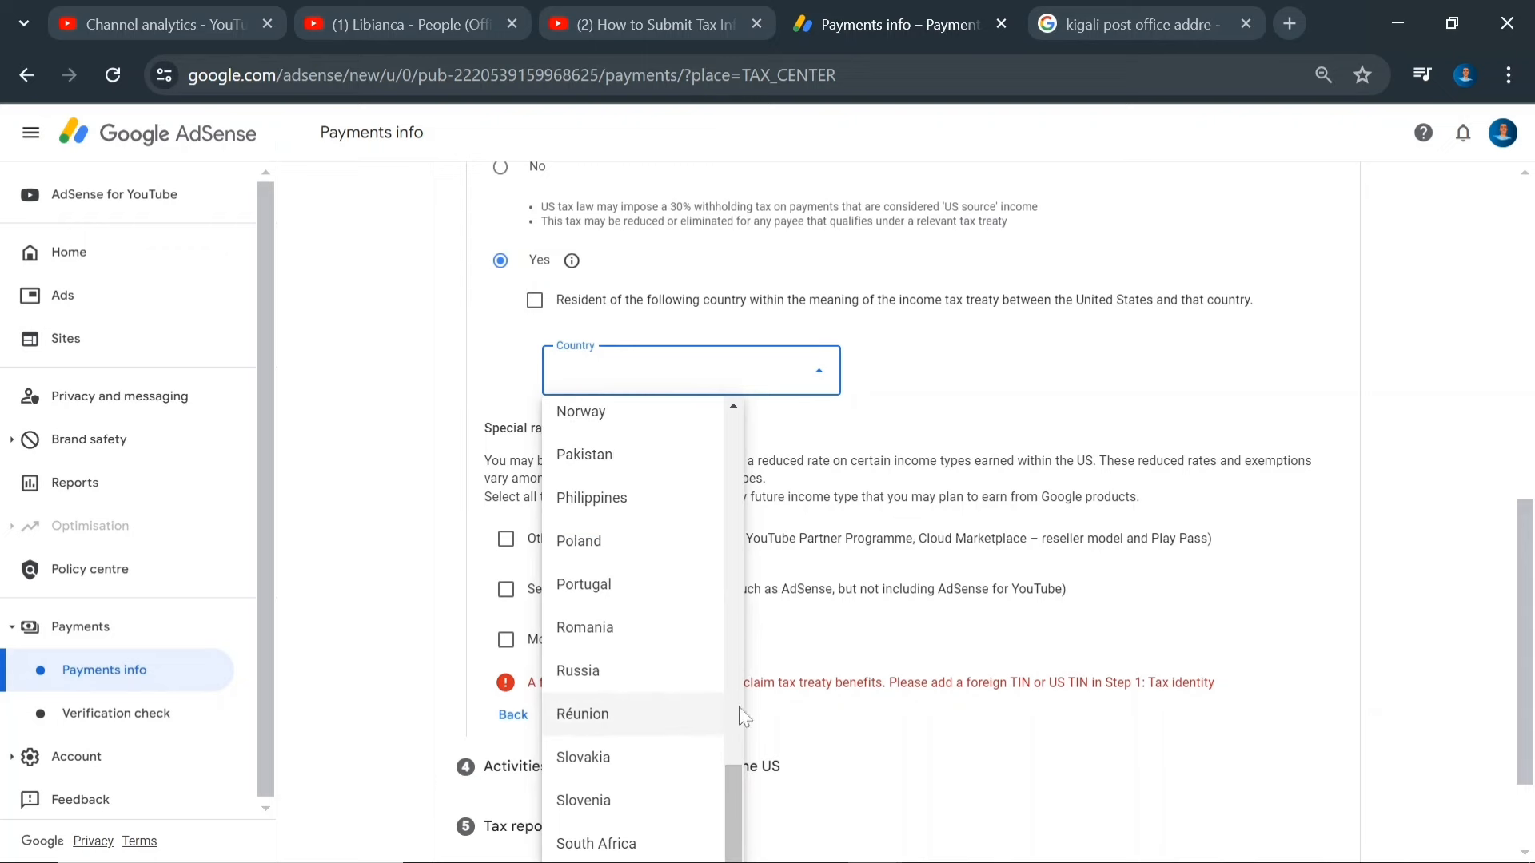
left_click(1018, 778)
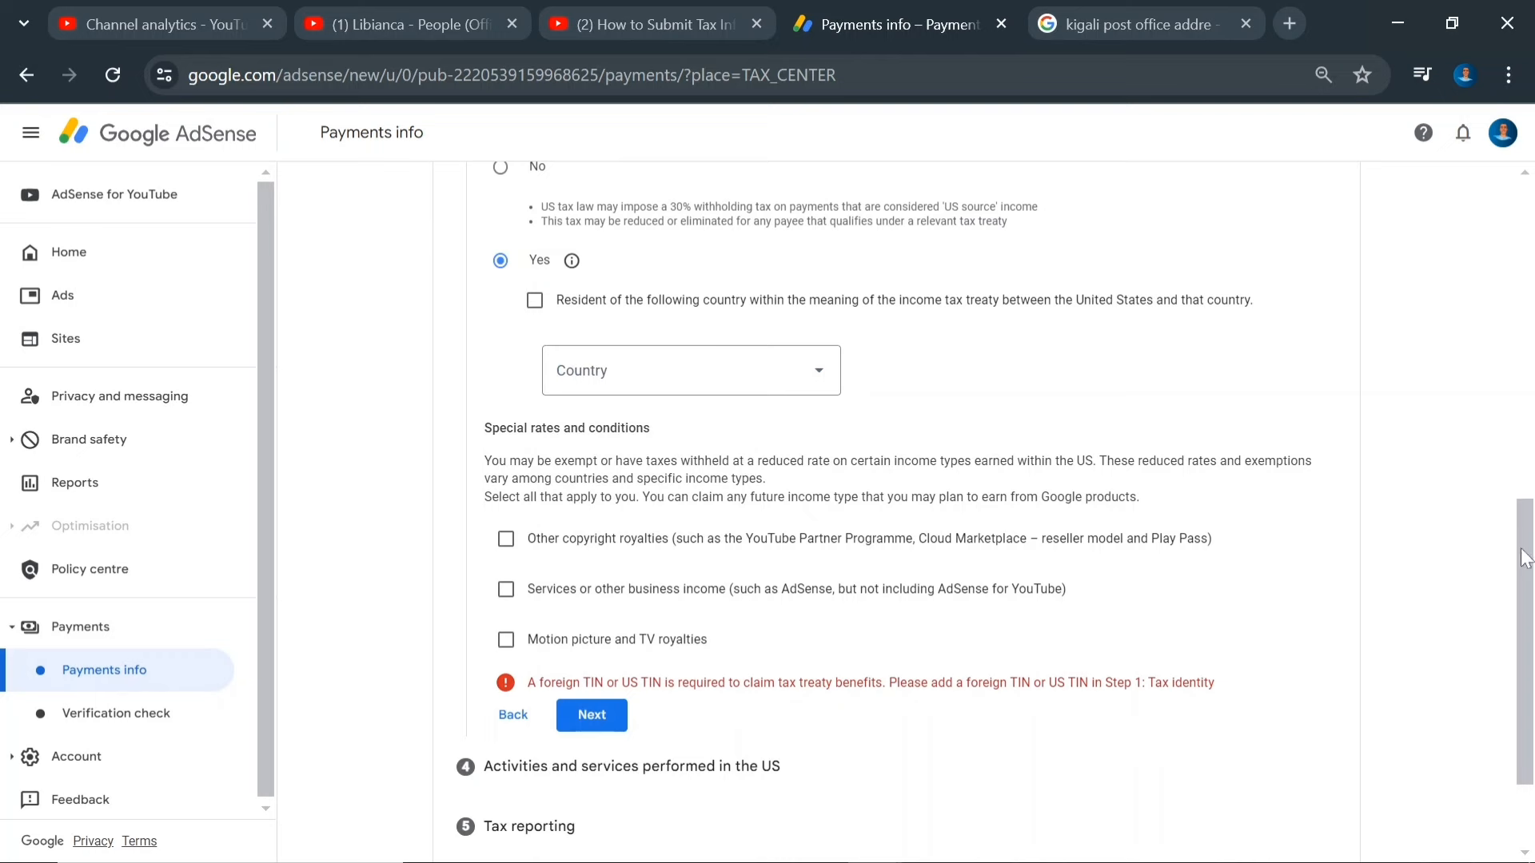
scroll(1531, 511, "up", 3)
scroll(1531, 462, "up", 1)
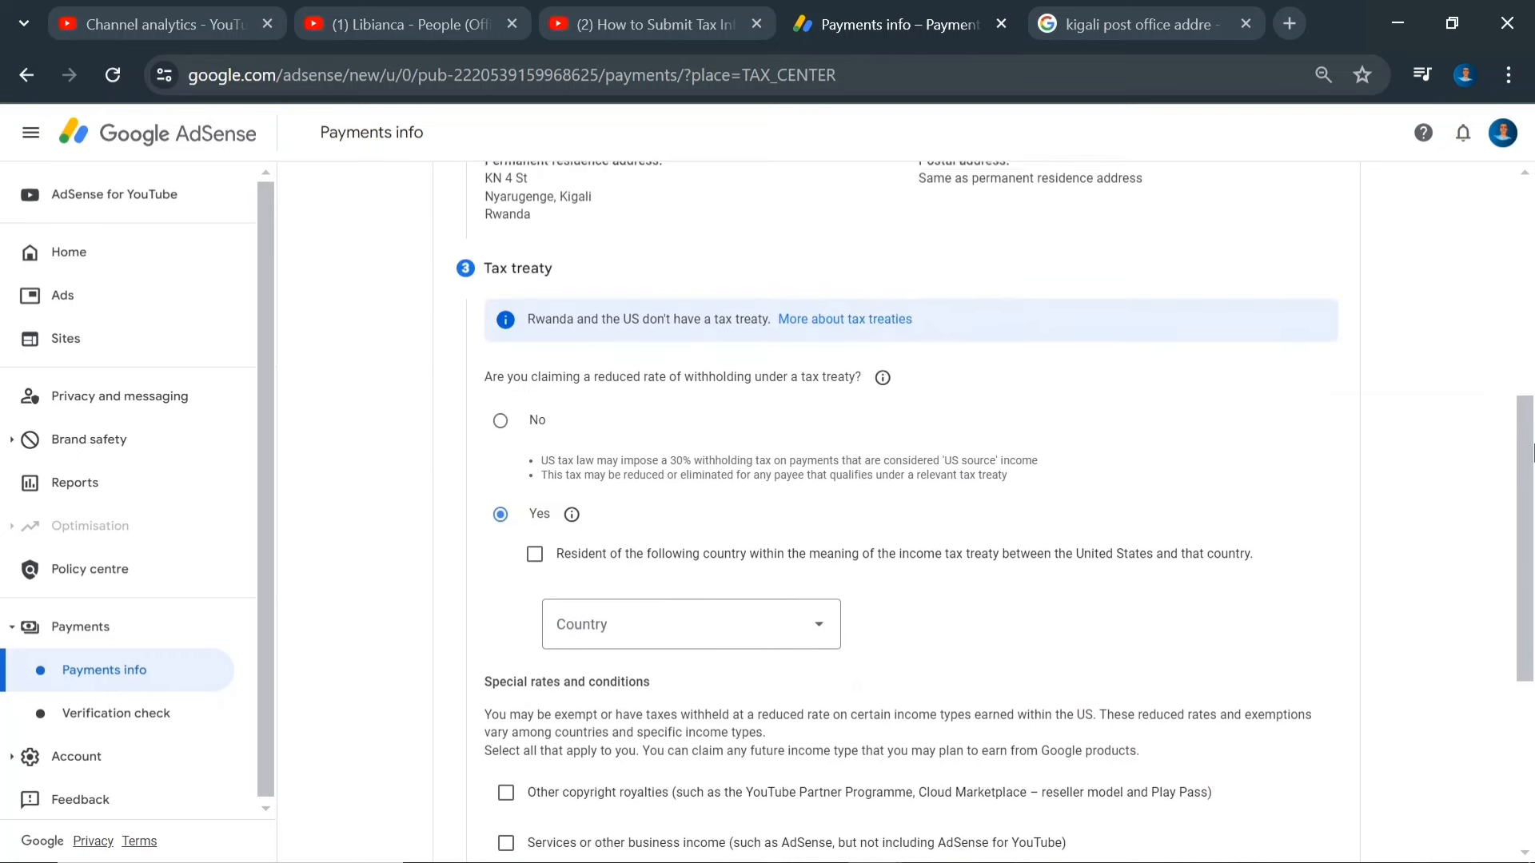
- Answer No to claiming a reduced rate of withholding under a tax treaty and complete that section
left_click(499, 428)
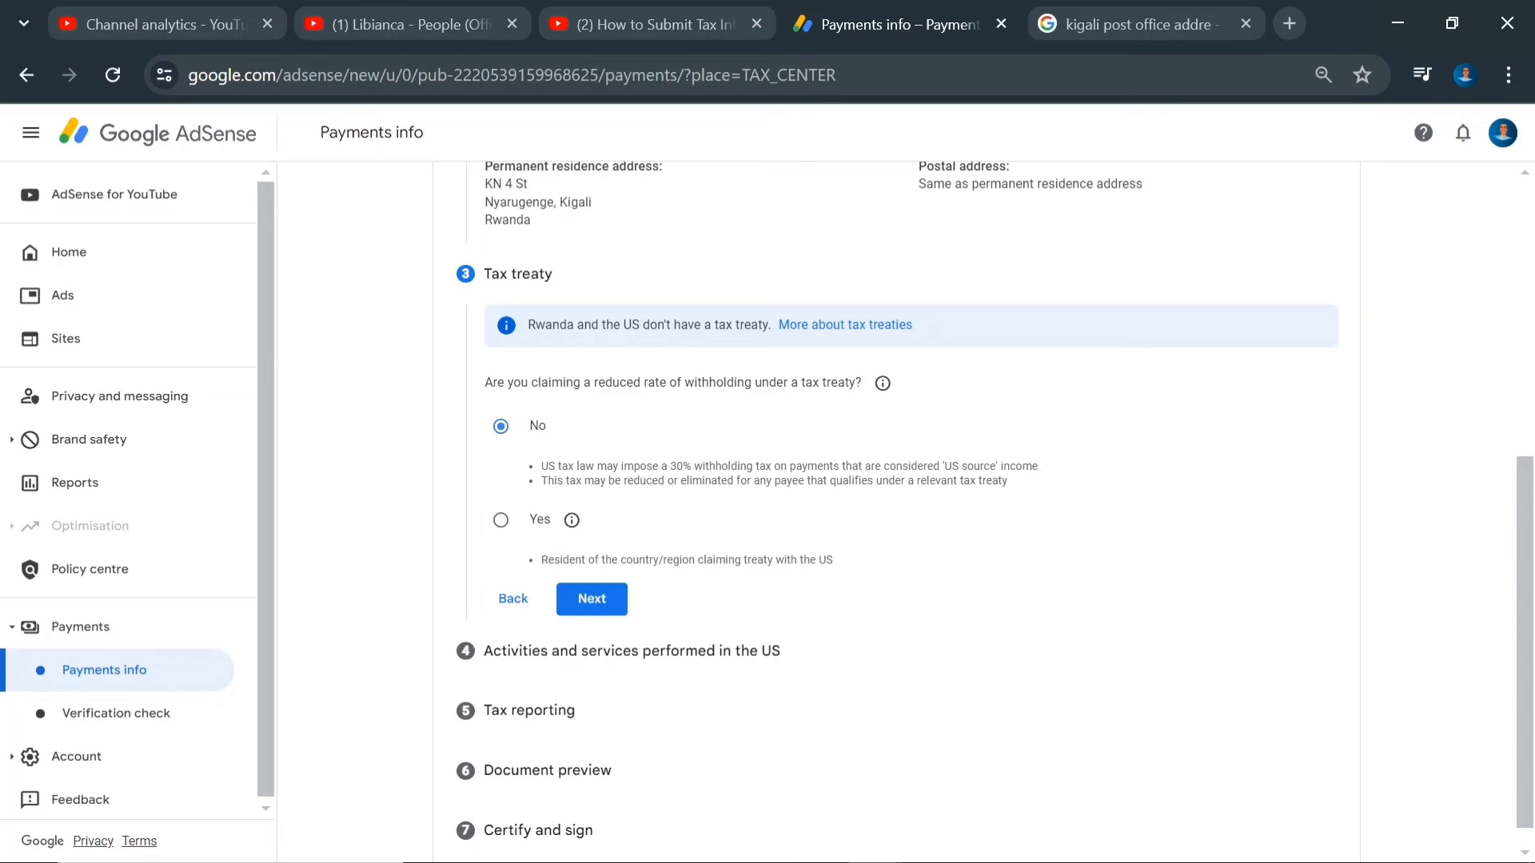
left_click(583, 601)
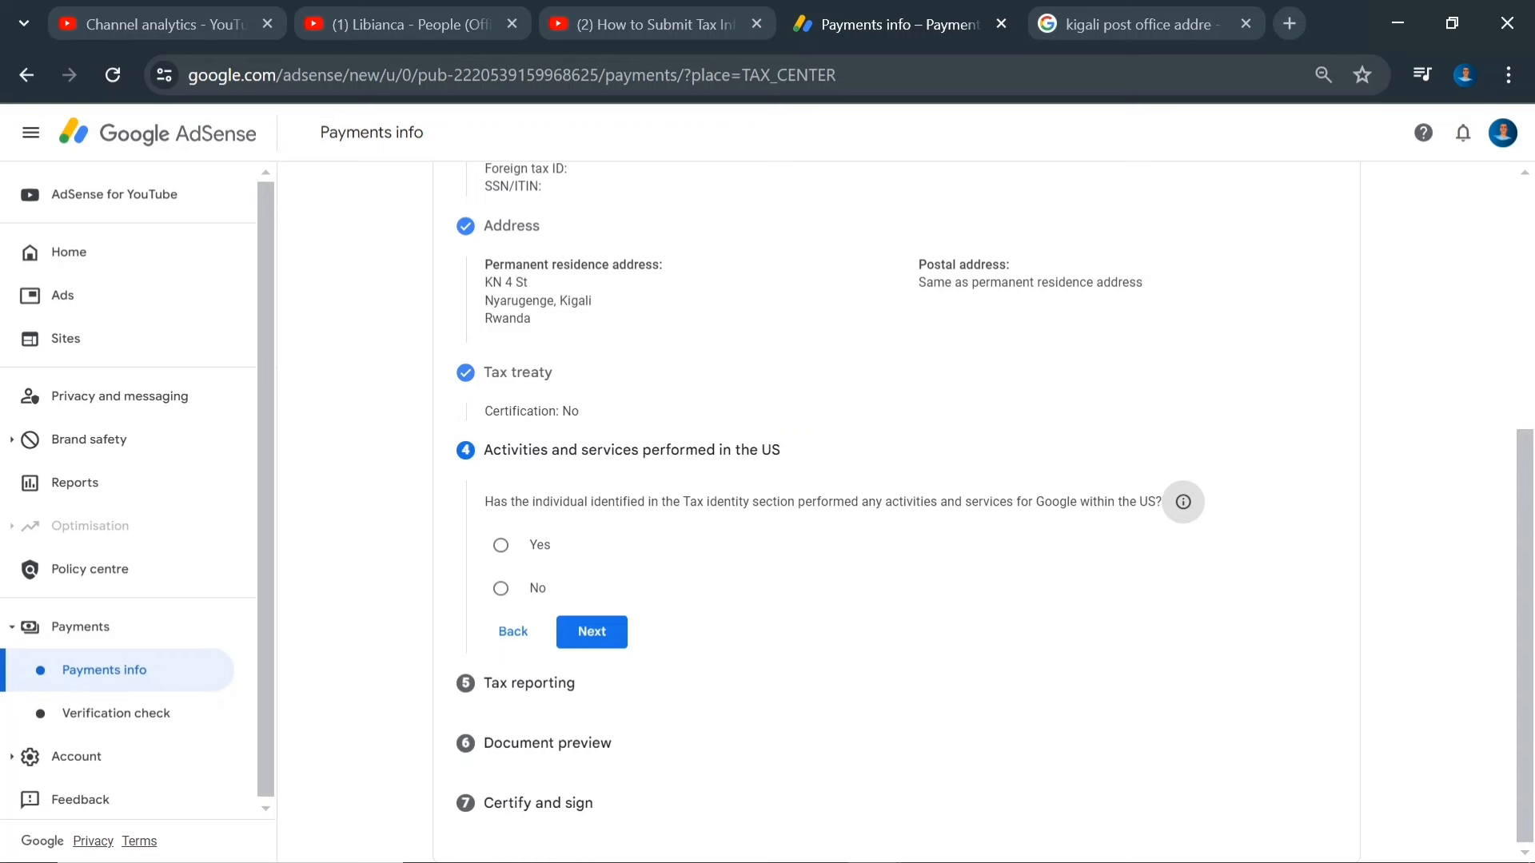
- Declare no activities or services performed in the US, certify that services are performed solely outside the US, and complete the section
left_click(501, 589)
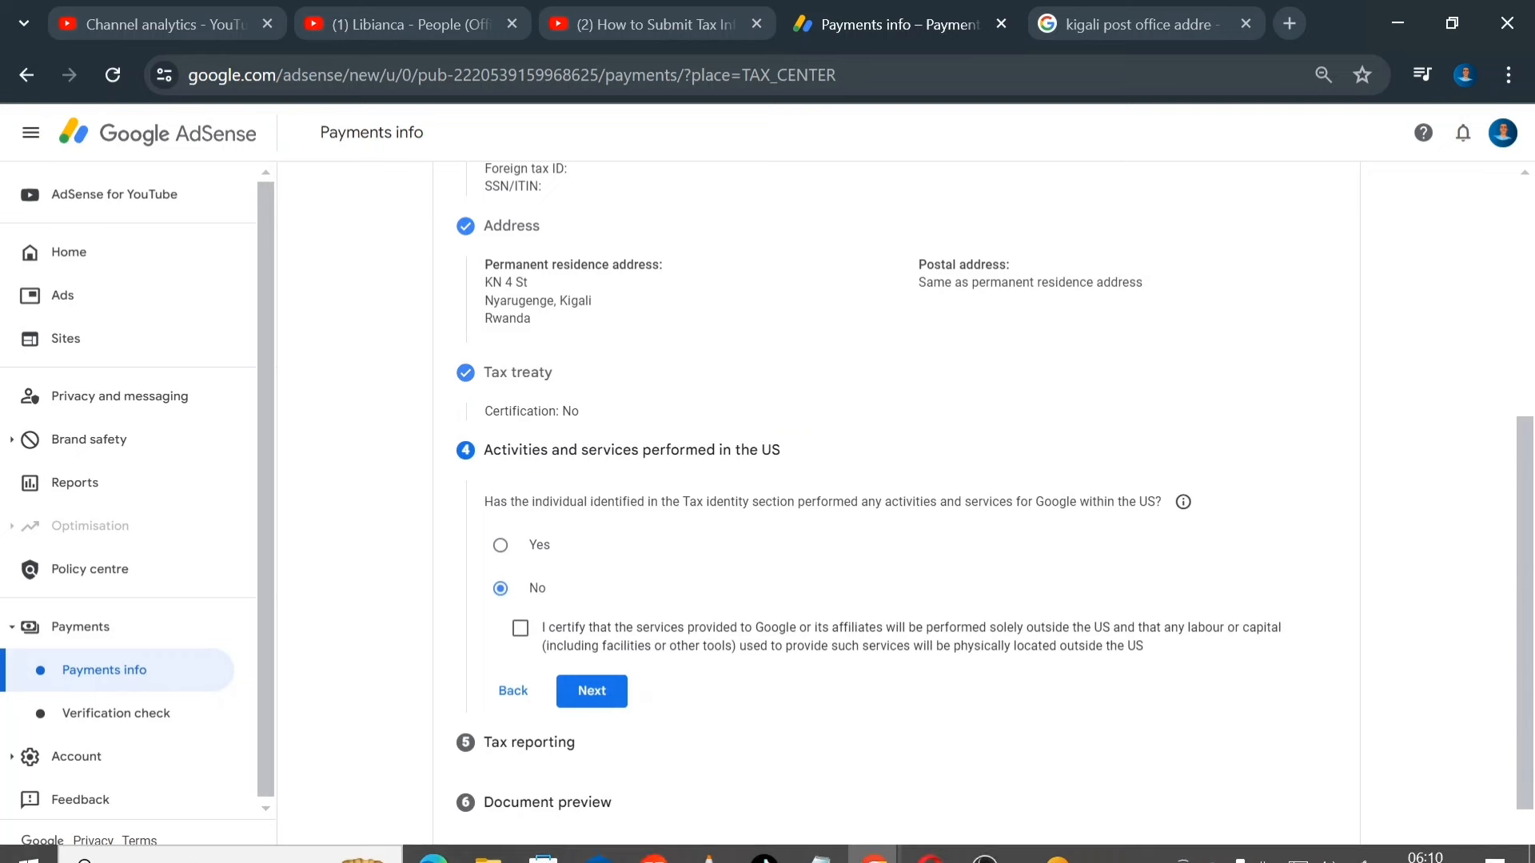
left_click(990, 846)
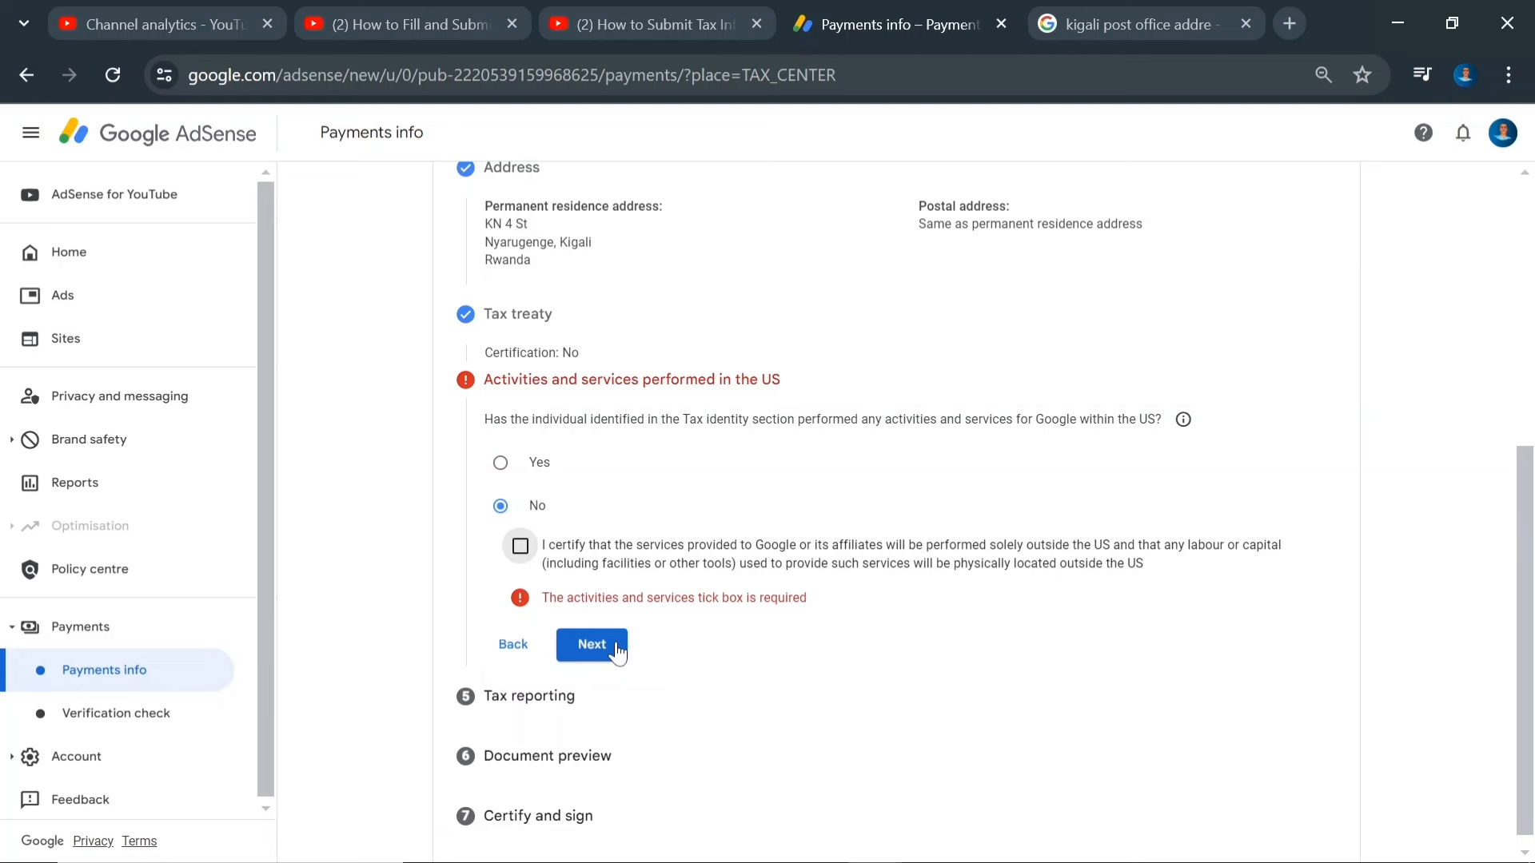
left_click(591, 646)
left_click(521, 546)
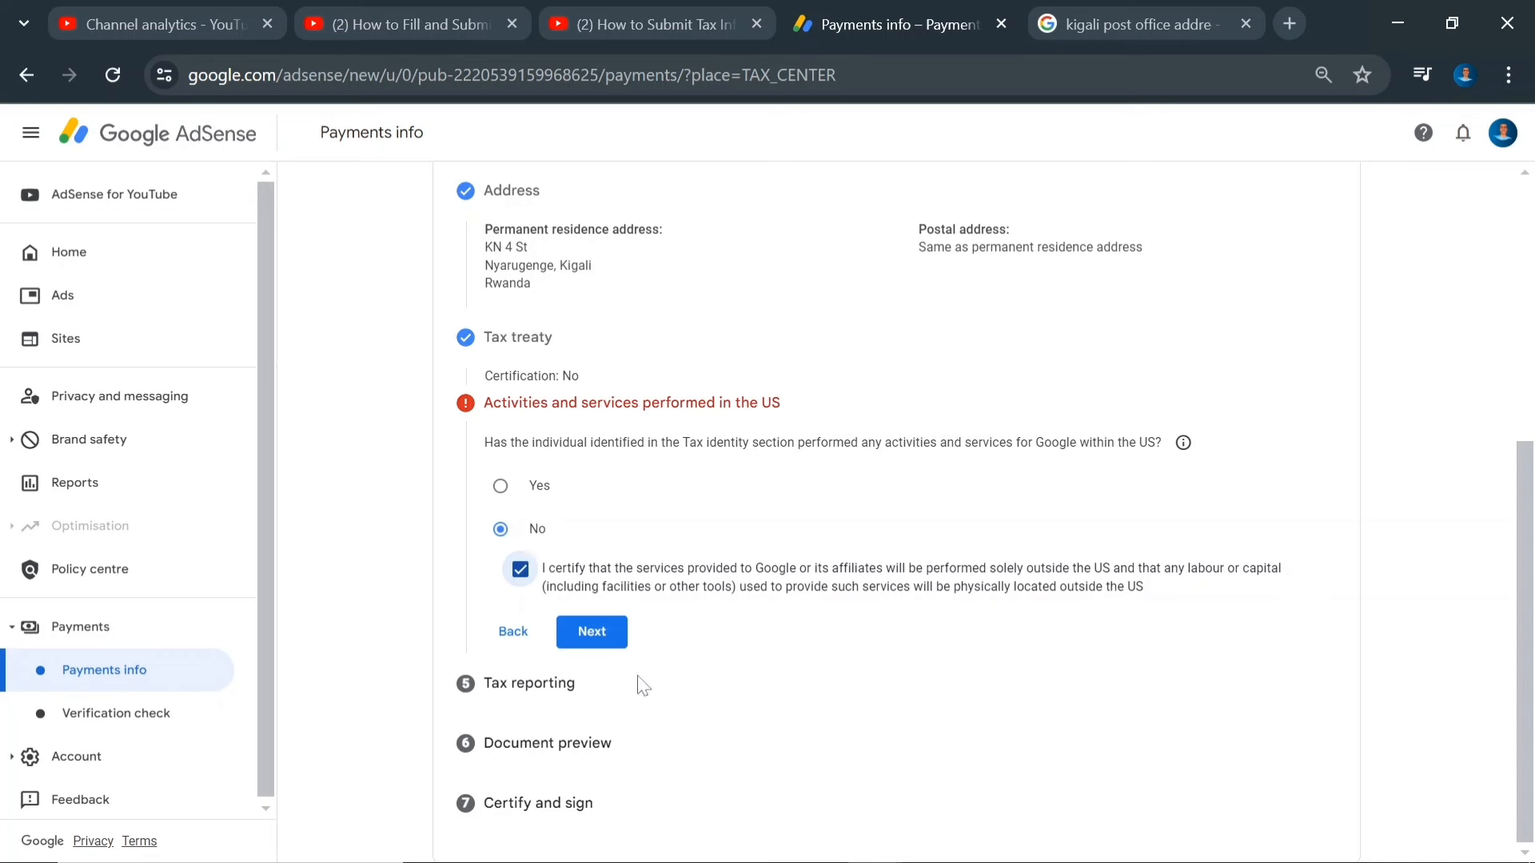
left_click(594, 640)
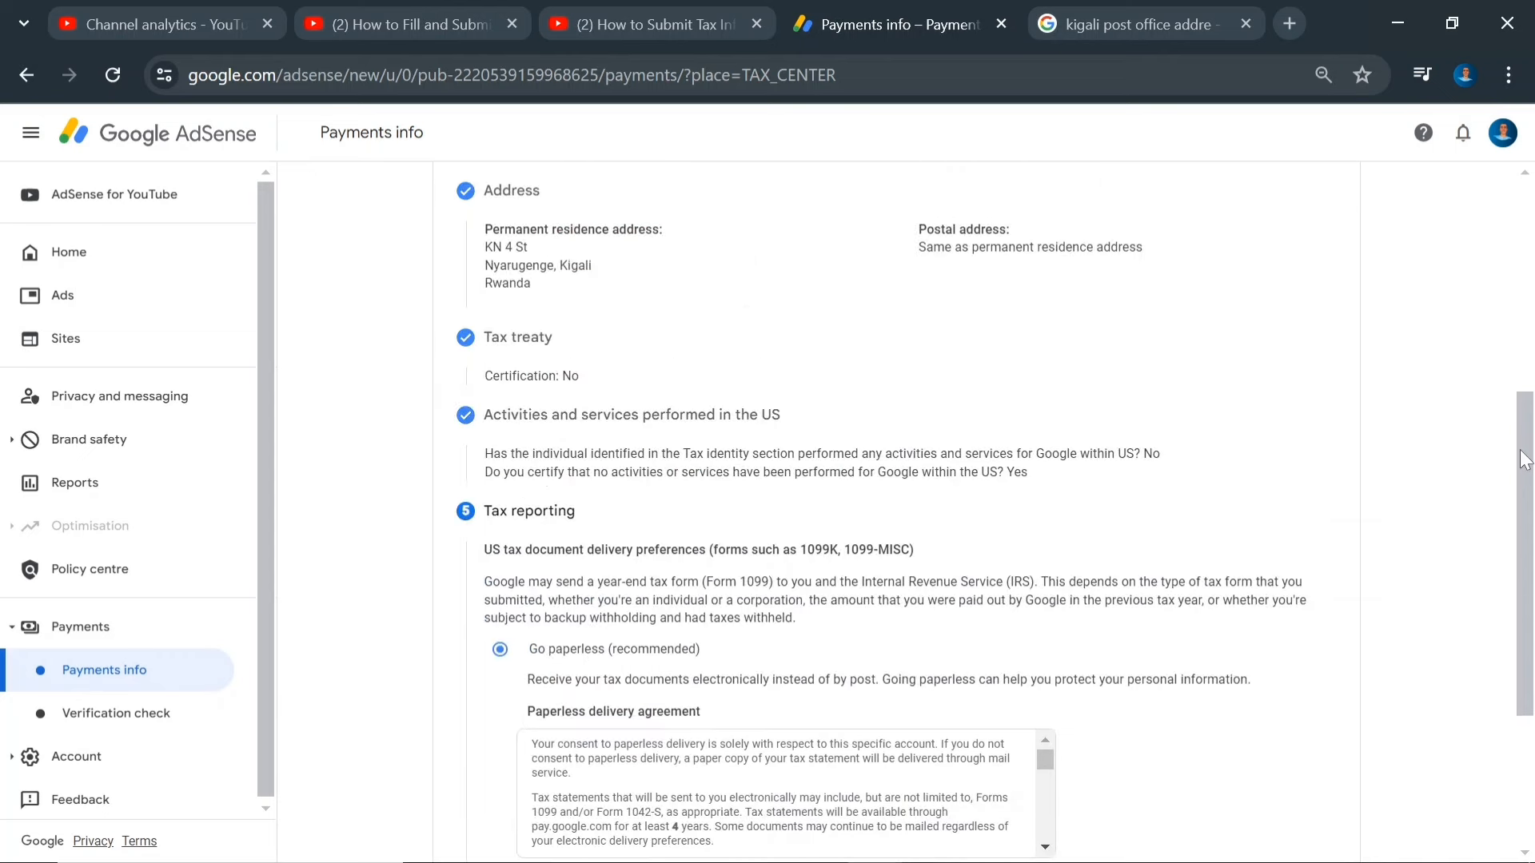
- Set the US tax document delivery preference to Get documents by post and complete the tax reporting section
left_click_drag(1525, 462, 1530, 550)
left_click(499, 742)
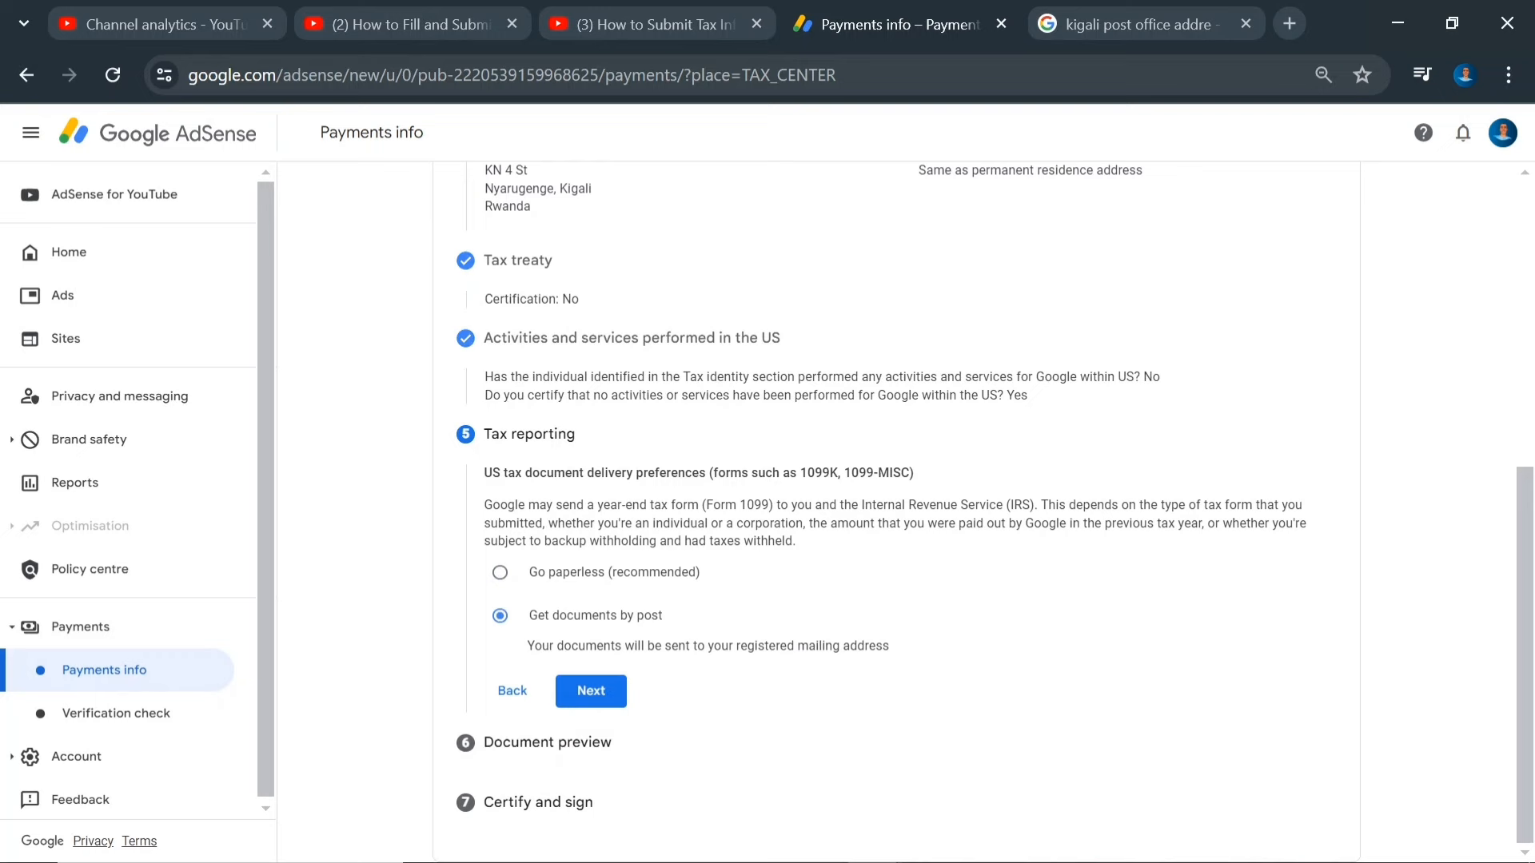
left_click(500, 572)
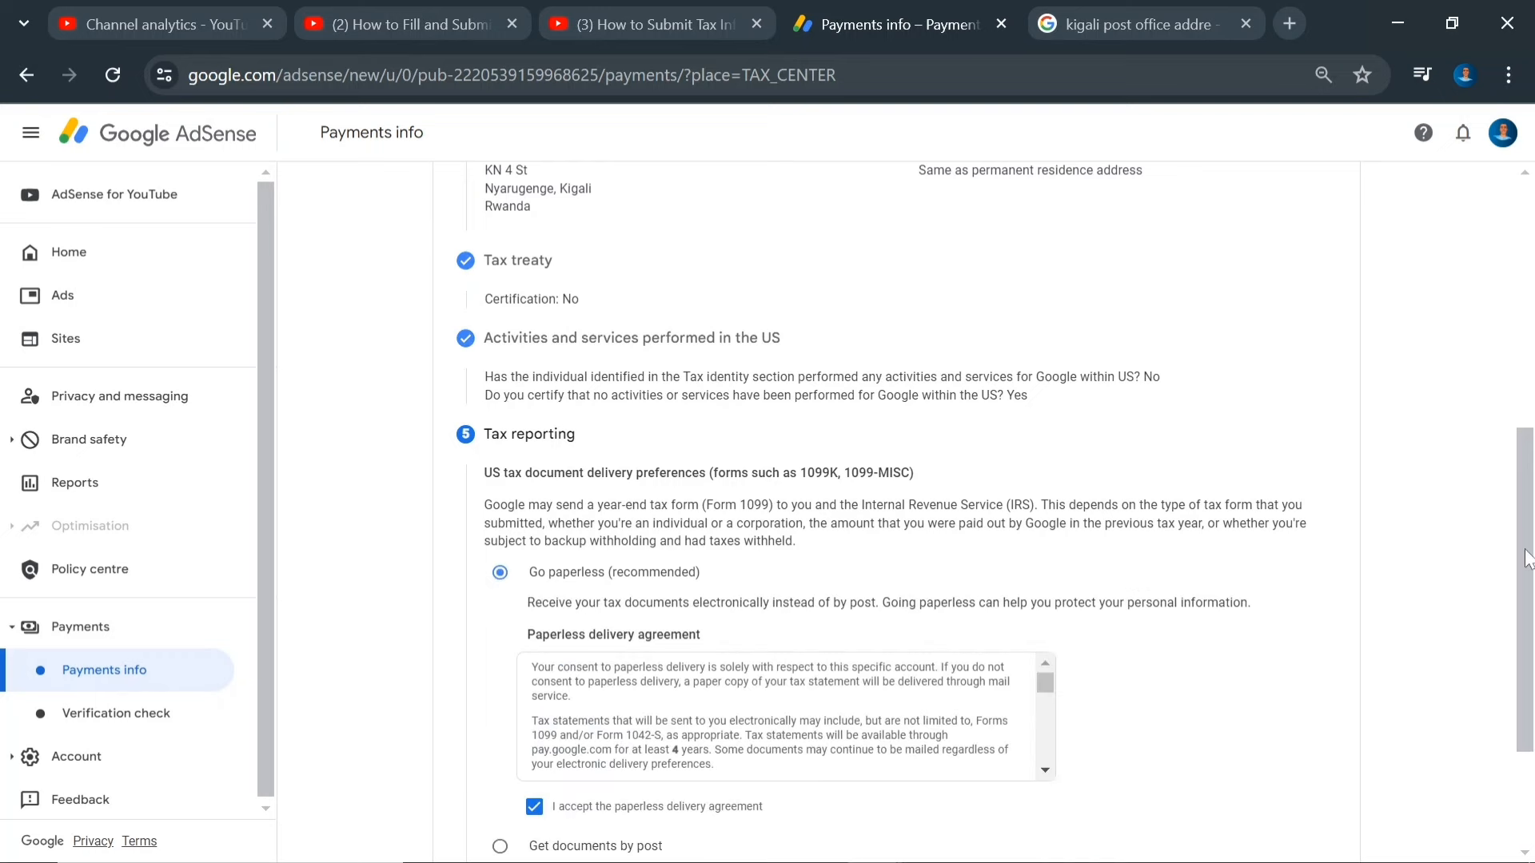
left_click_drag(1527, 549, 1532, 640)
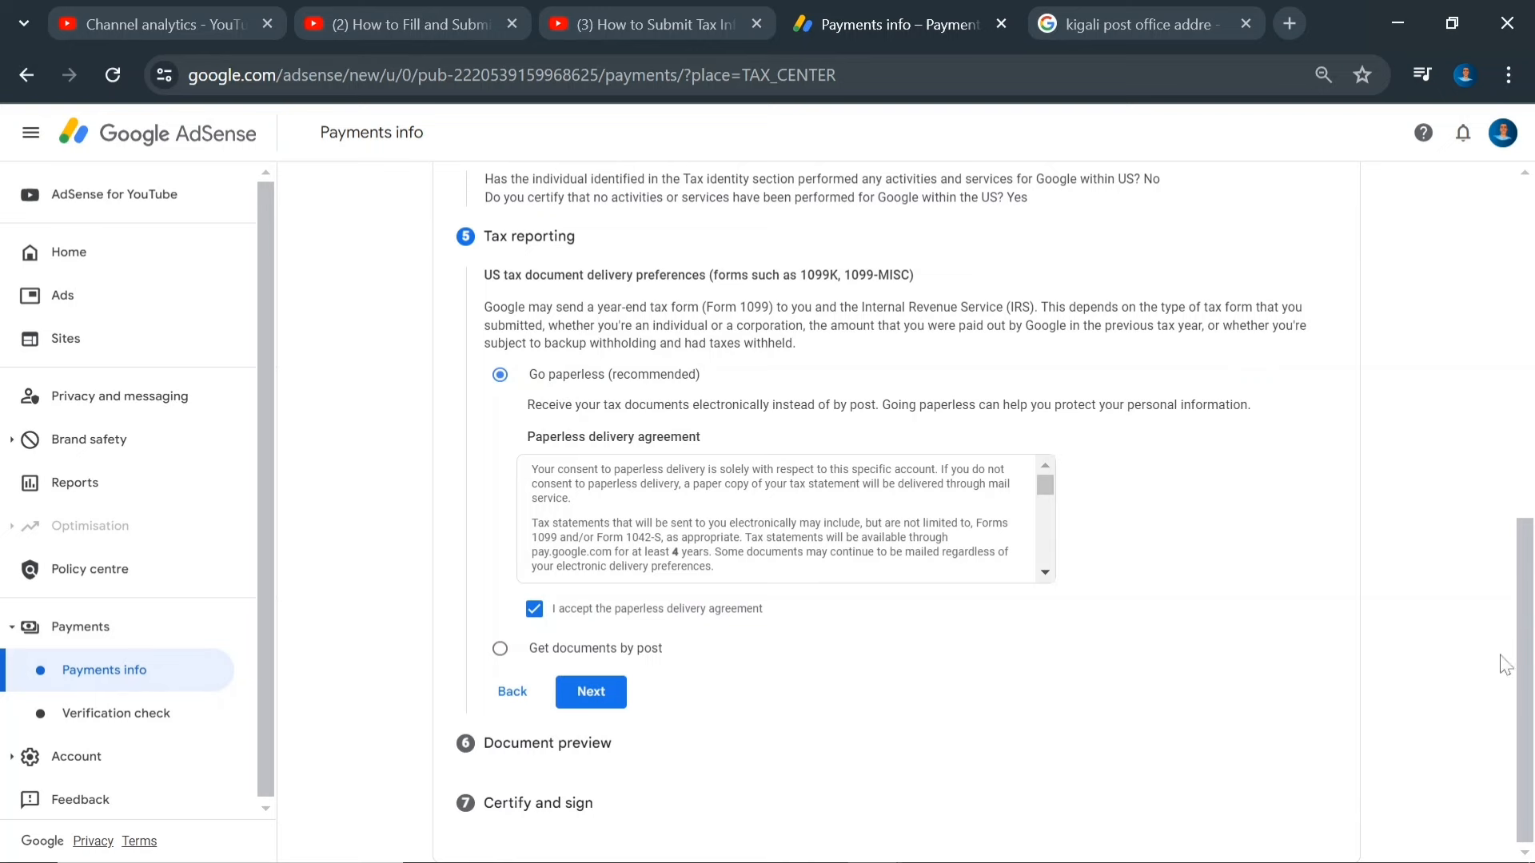
left_click(501, 649)
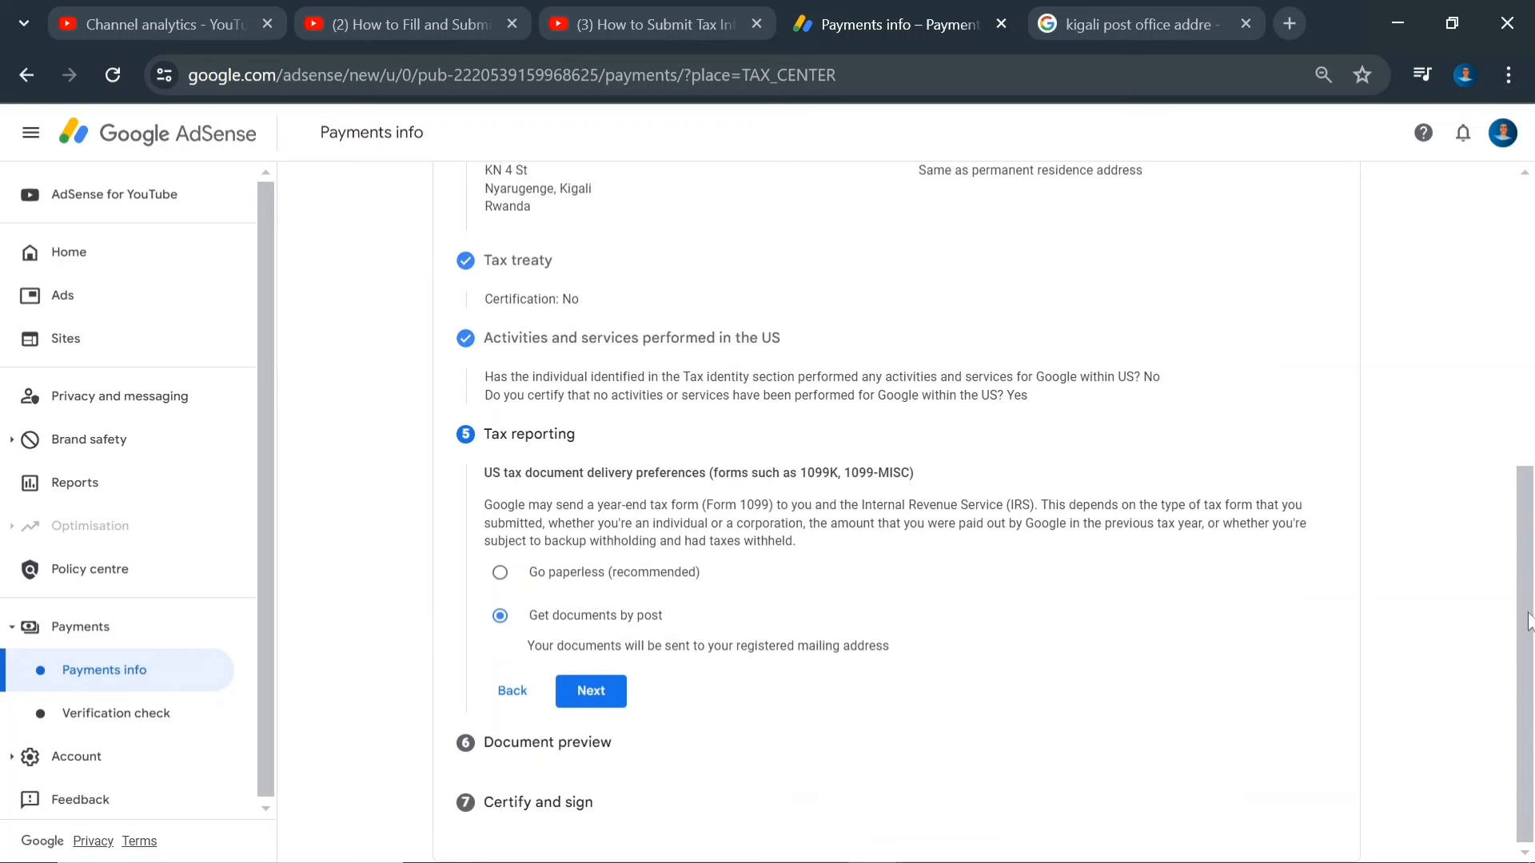
left_click(603, 692)
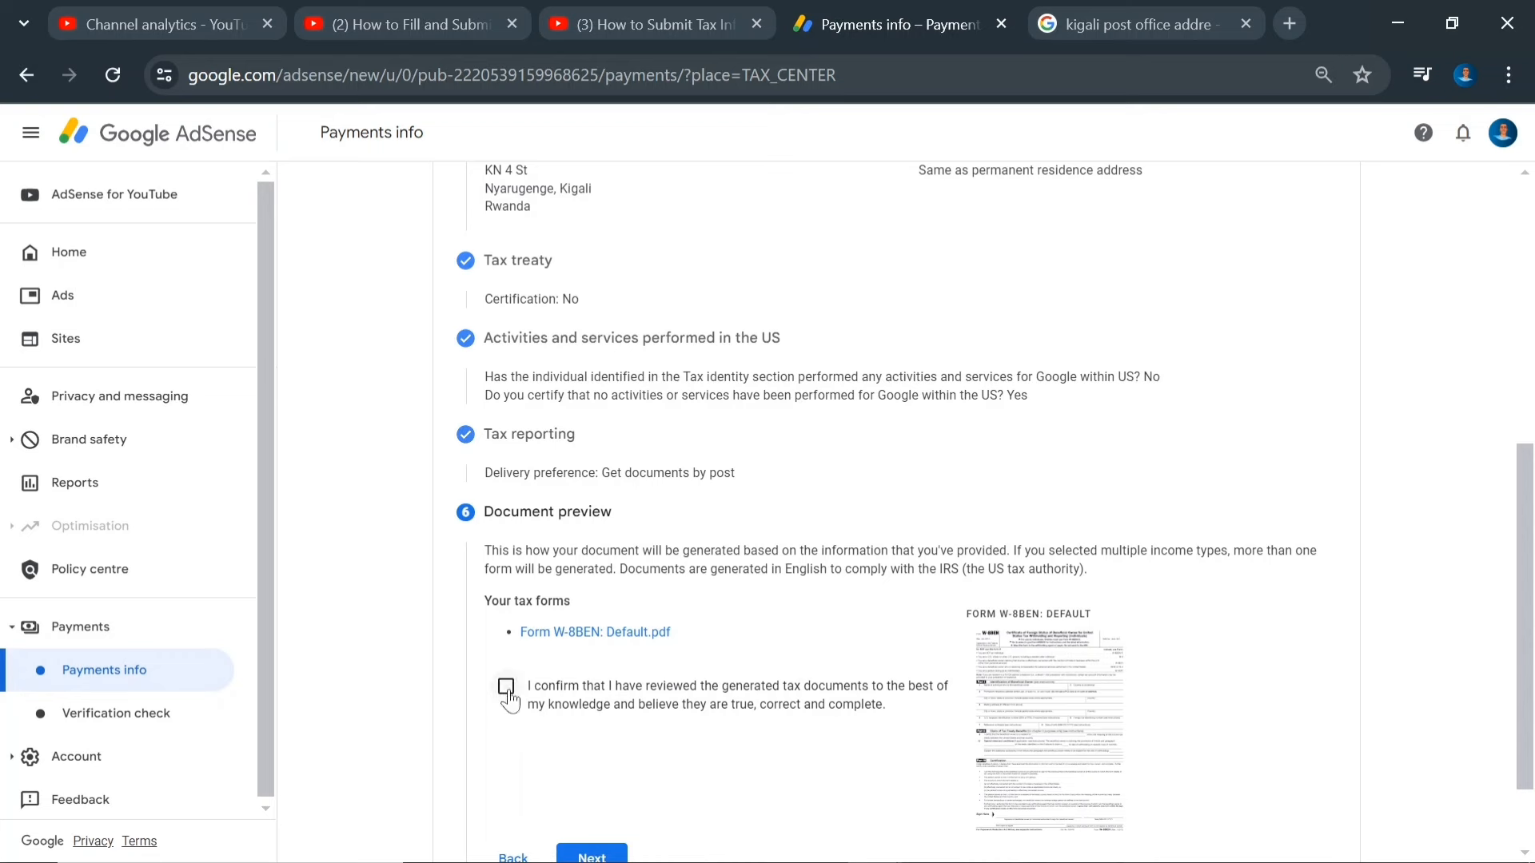
- Confirm that the generated tax documents have been reviewed and accept the tax form certification under penalties of perjury
left_click(506, 686)
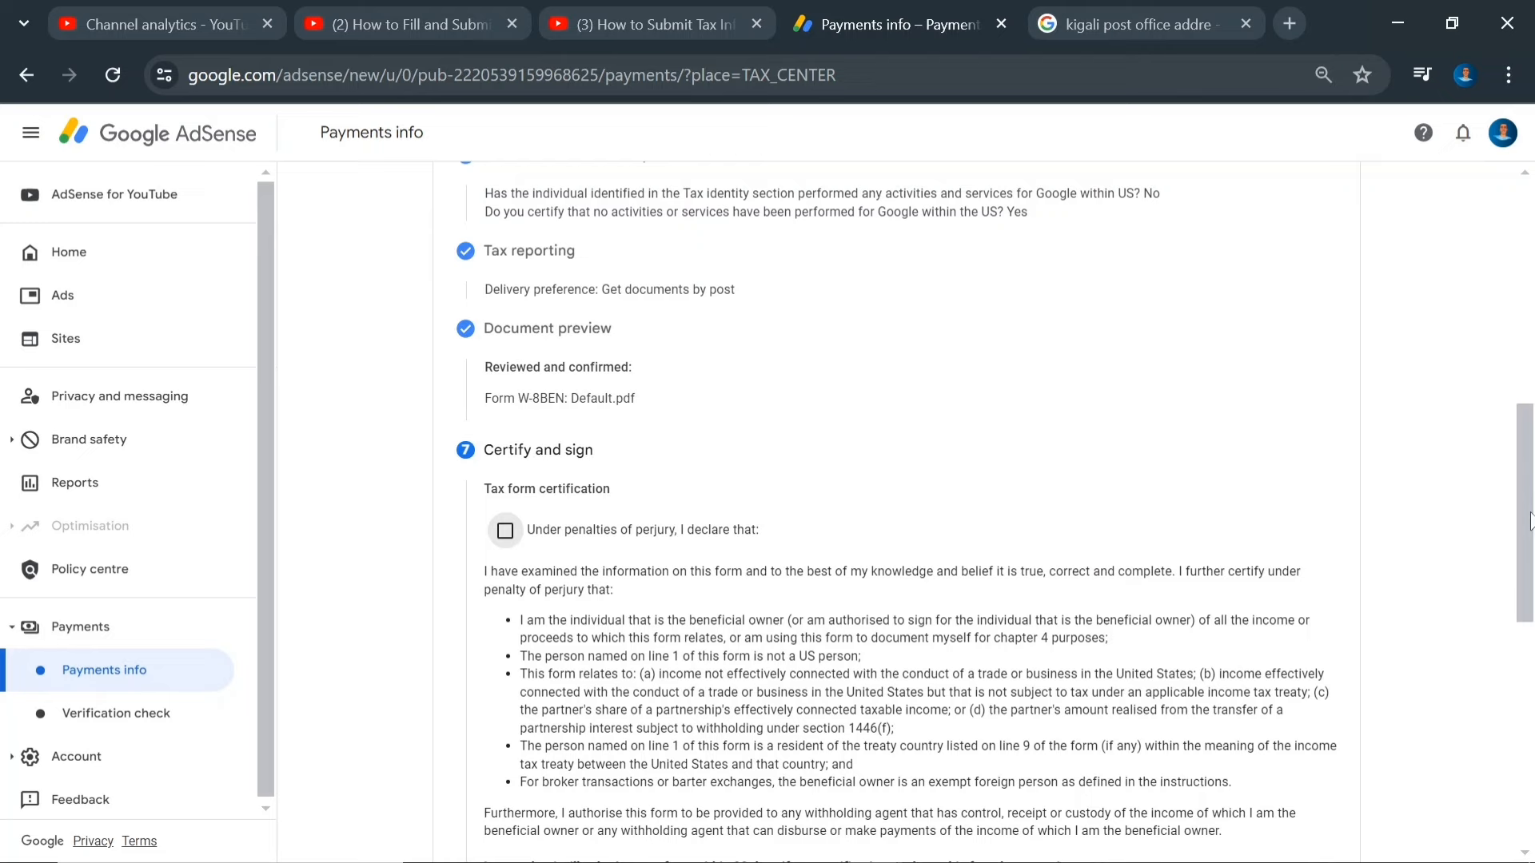
left_click_drag(1530, 521, 1531, 582)
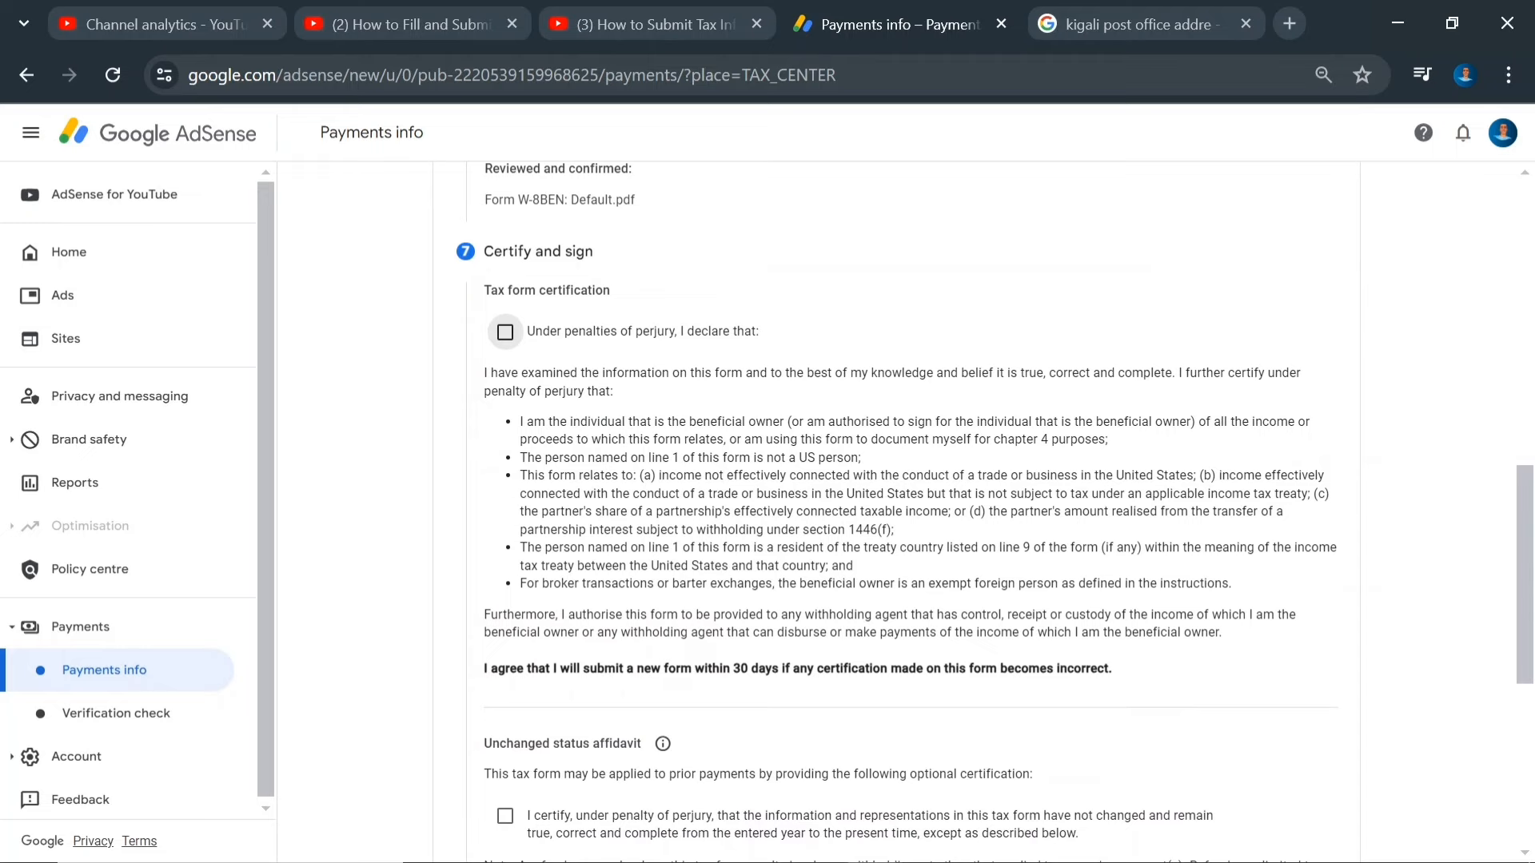
left_click(505, 334)
- Submit the W-8BEN form signed as the beneficial owner, without the unchanged status affidavit, and review the submitted tax details
scroll(1532, 560, "down", 5)
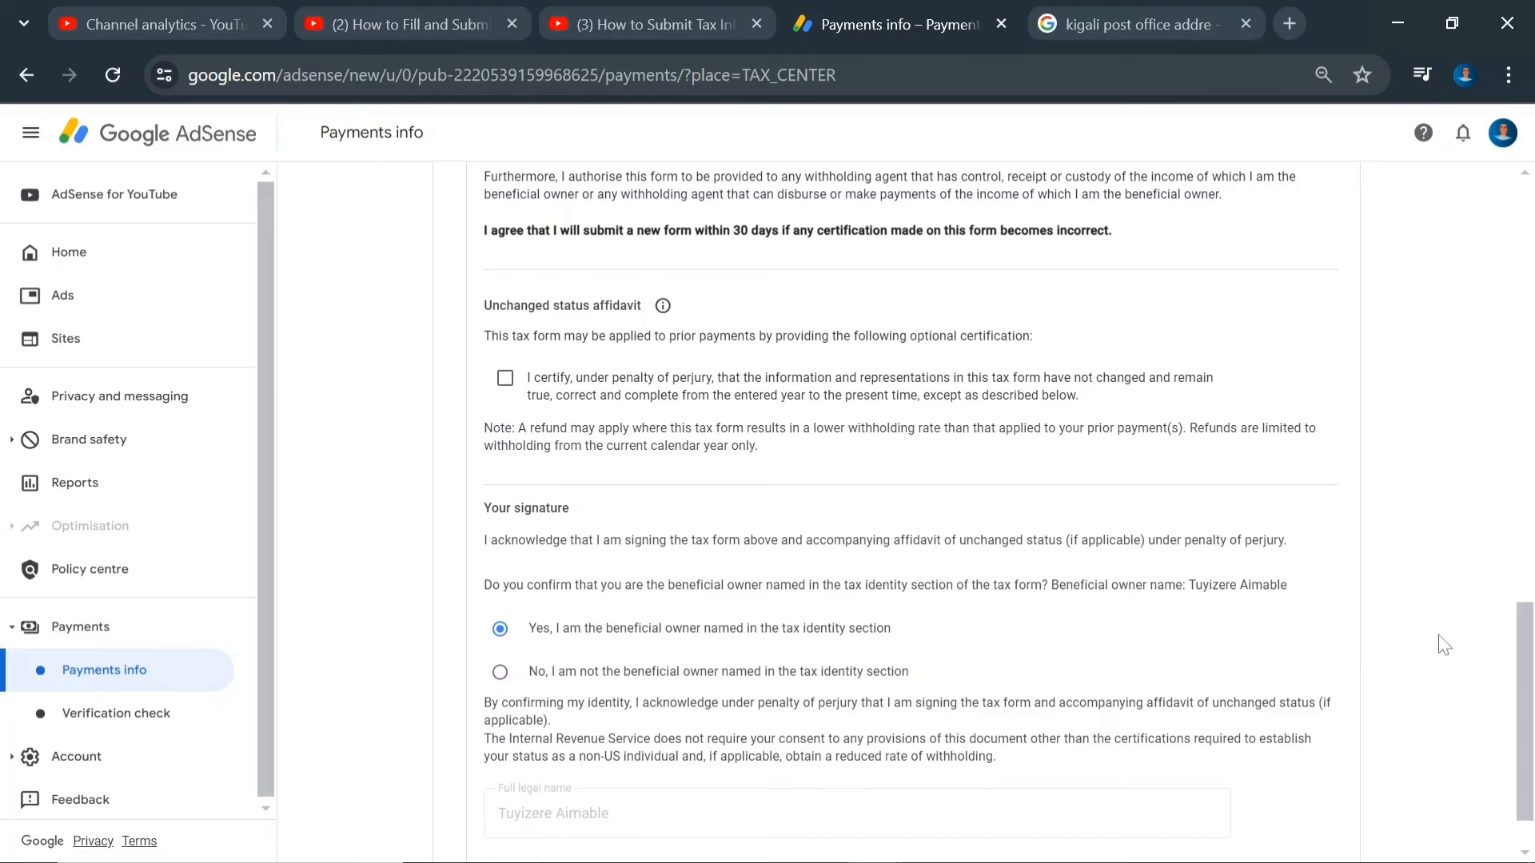
left_click_drag(1529, 639, 1531, 708)
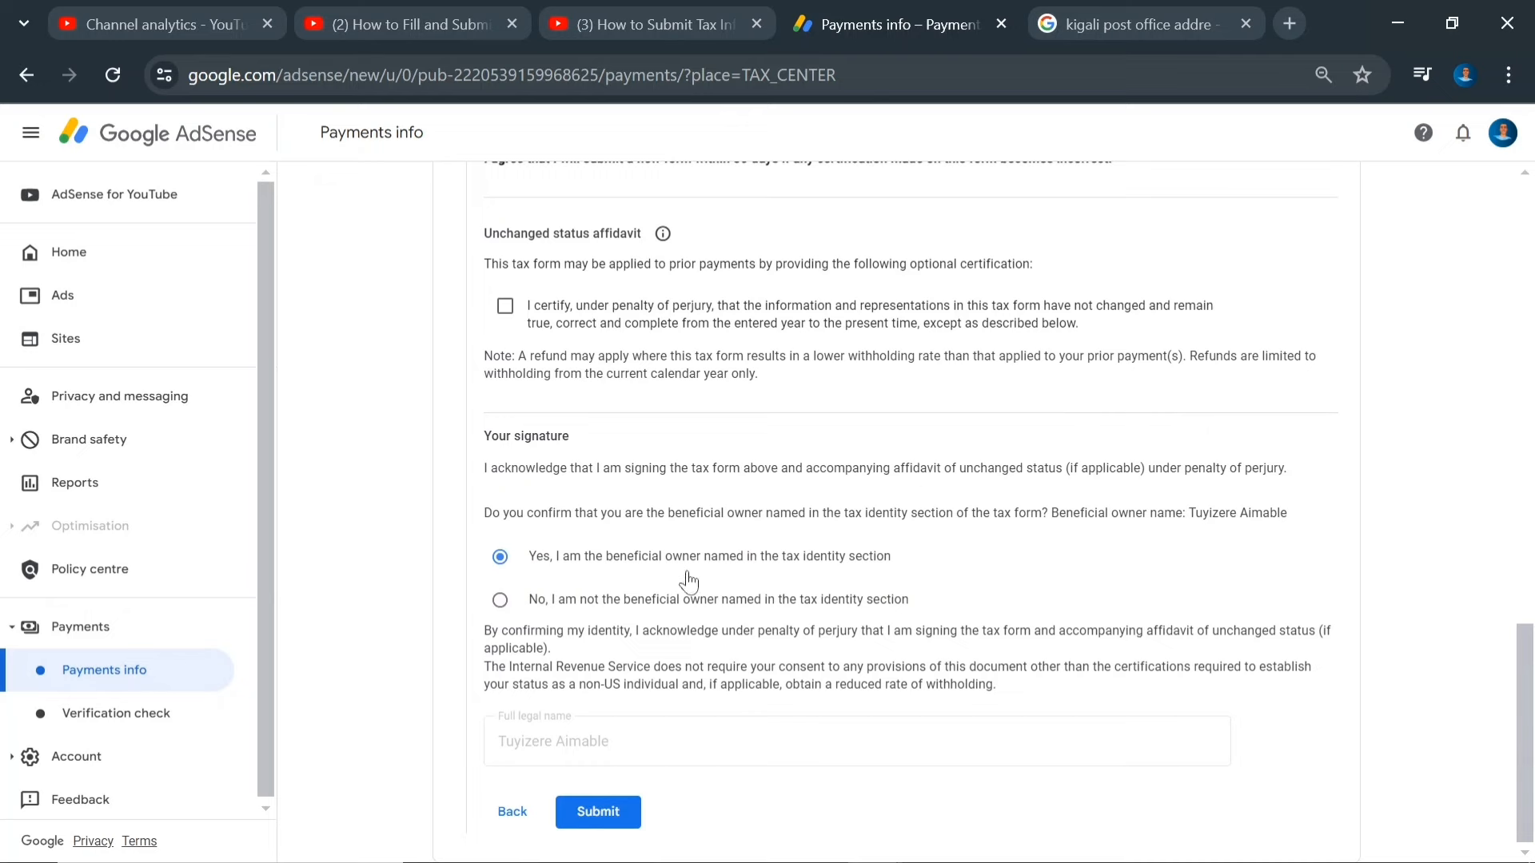
left_click(598, 822)
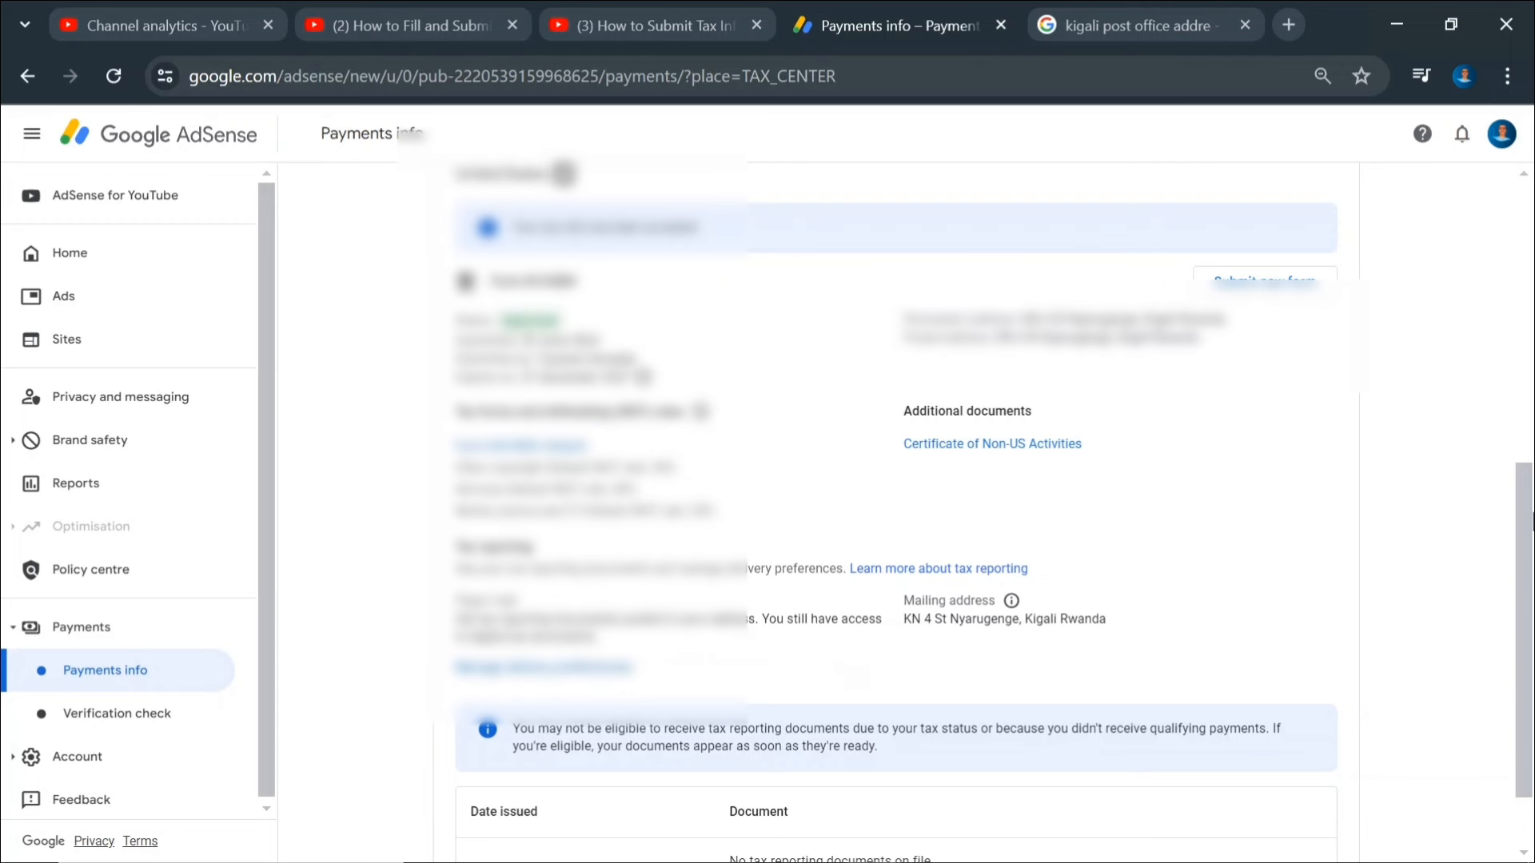
scroll(1528, 560, "down", 2)
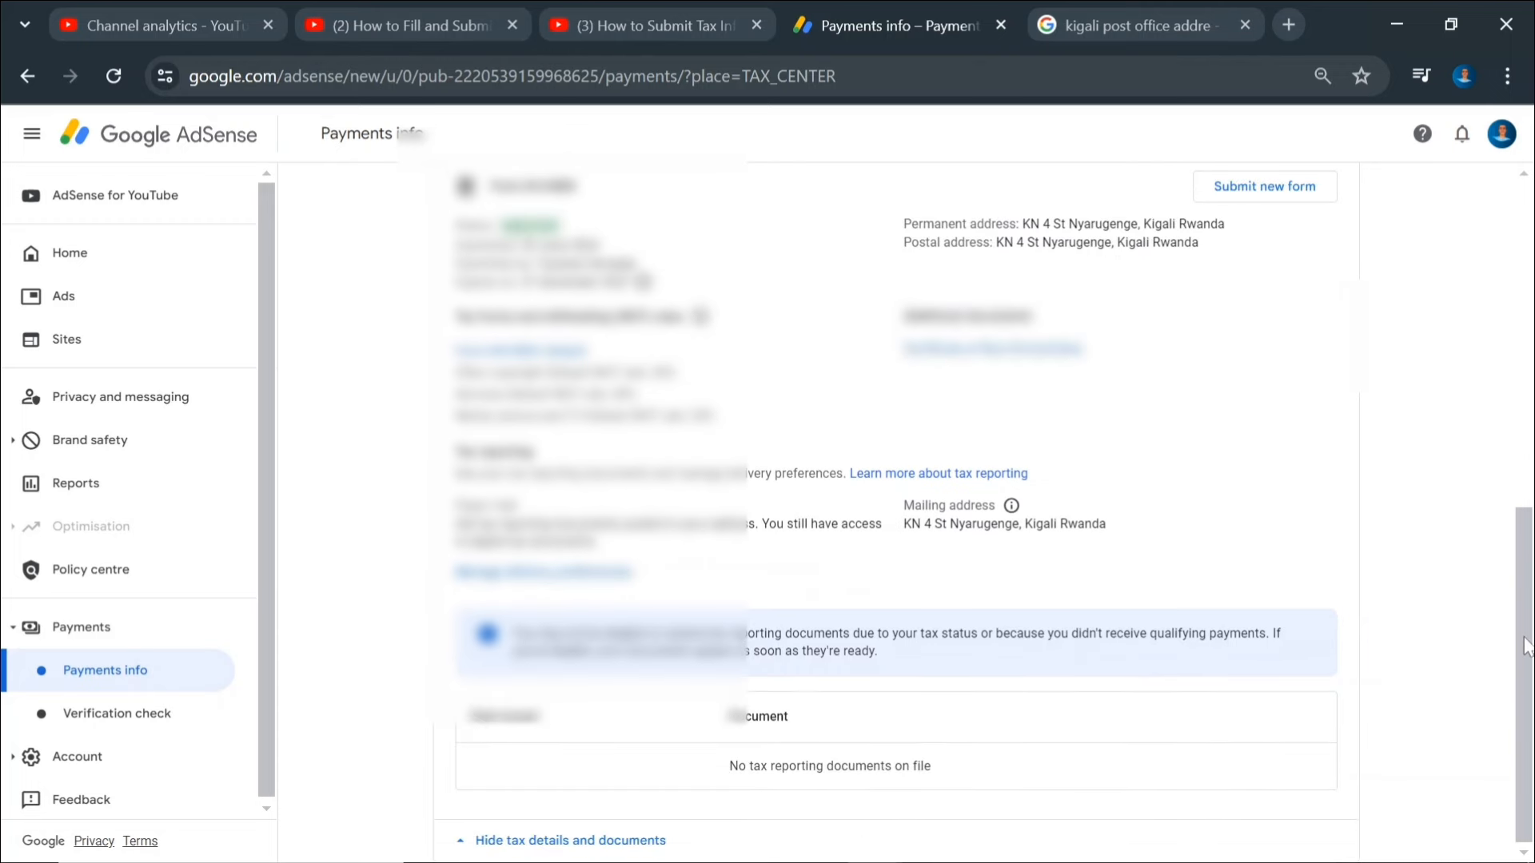
left_click_drag(1527, 646, 1531, 185)
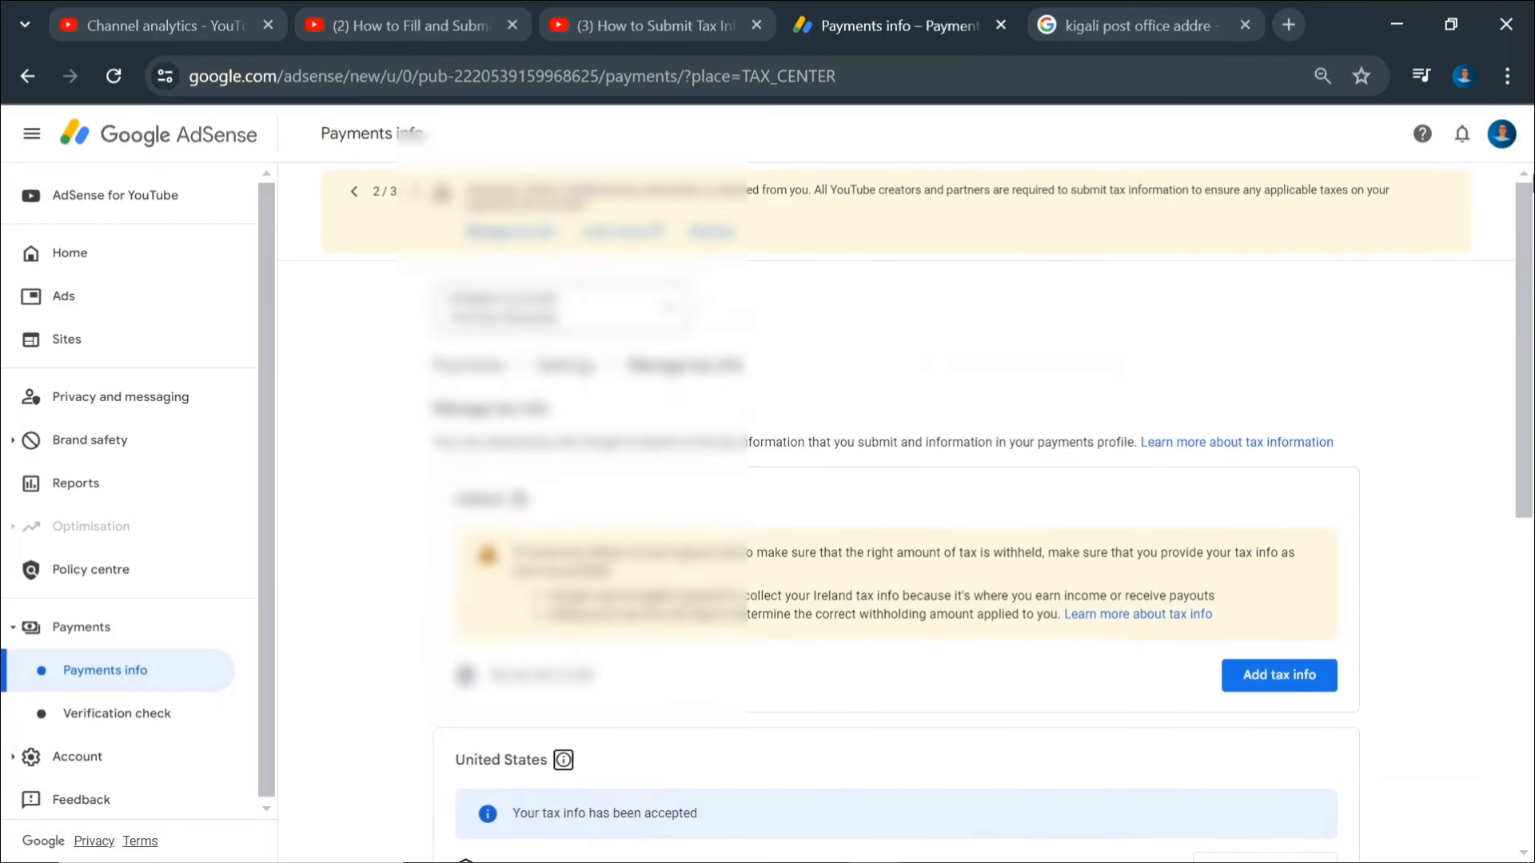